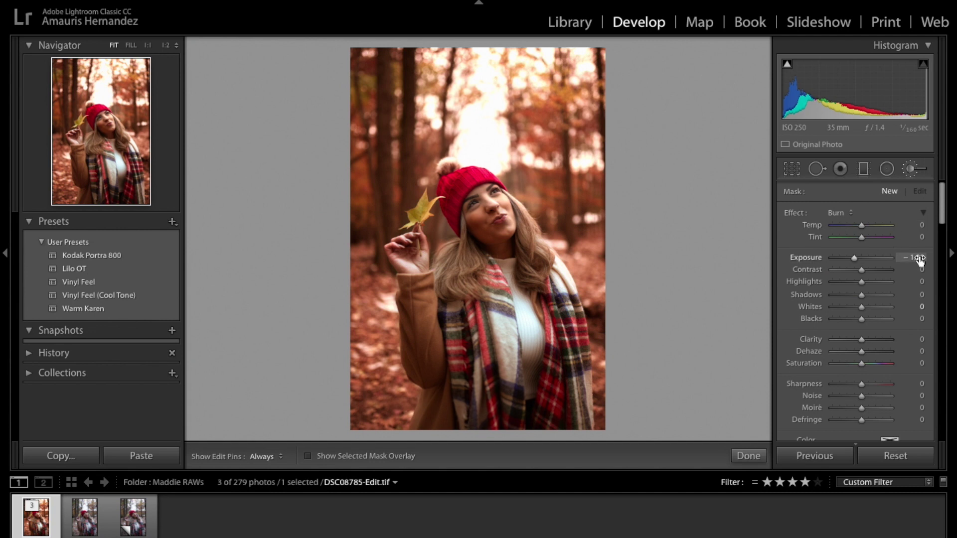
Burn the shaded edge of the face beside the hair at -1.00 exposure and check the painted area with the mask overlay
key("super+equal")
key("super+minus")
key("super+equal")
key("super+equal")
left_click_drag(120, 163, 99, 122)
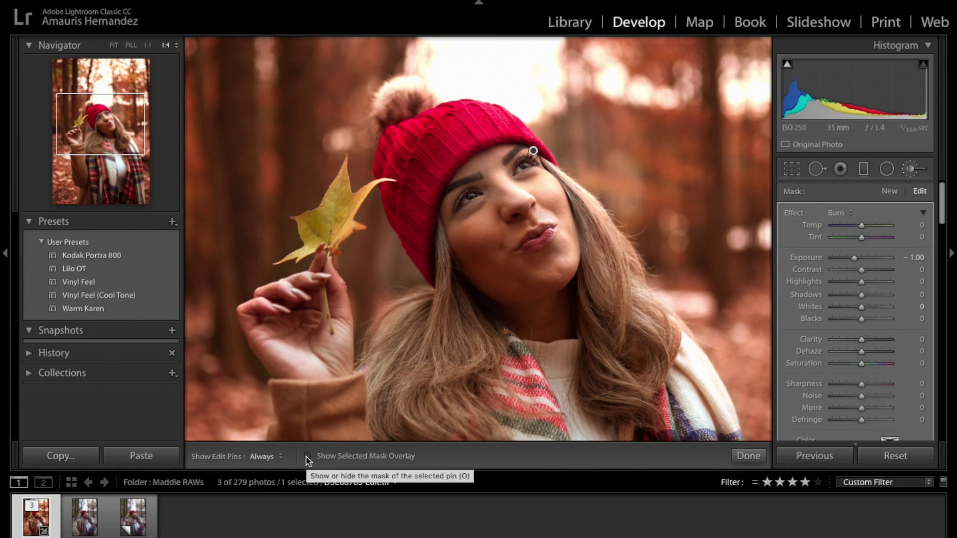
left_click(307, 457)
key("h")
key("h")
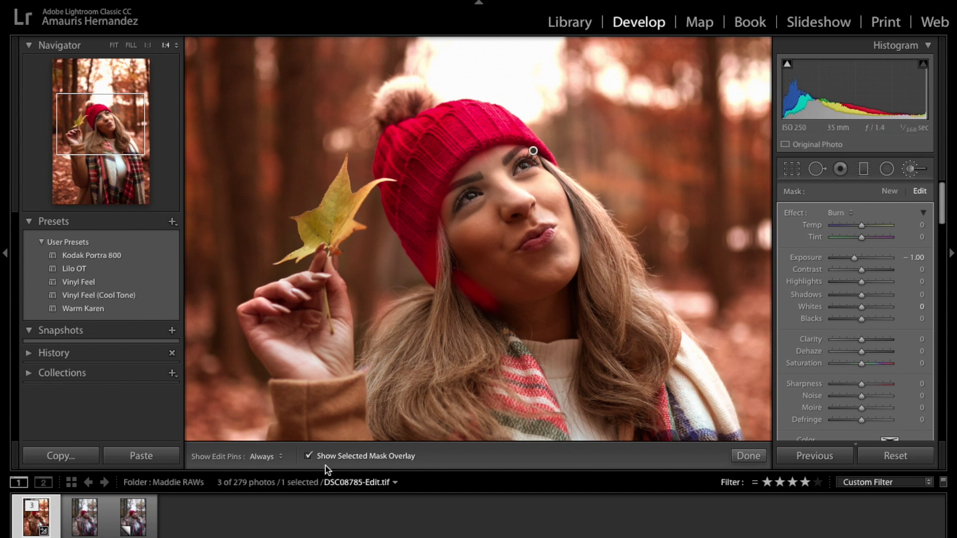
left_click(307, 456)
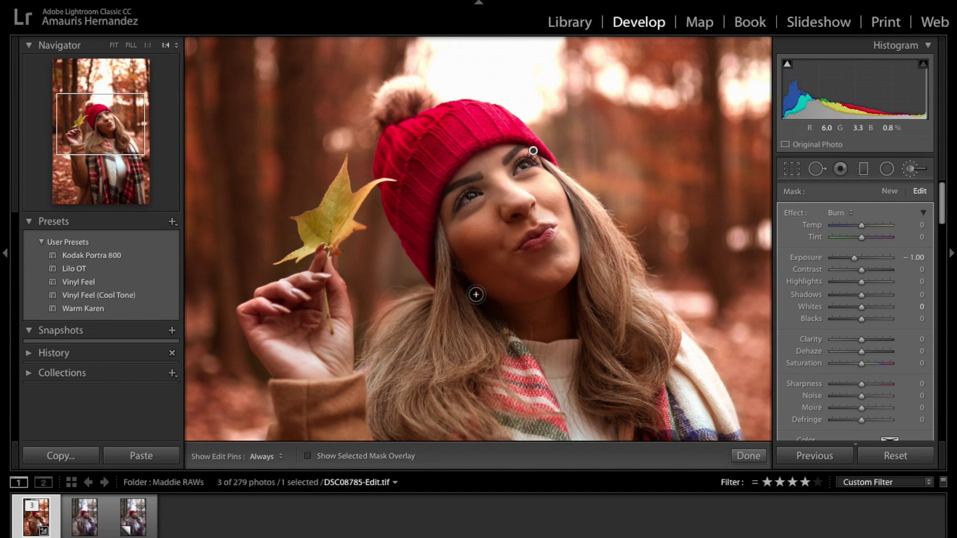
Burn the shadows under the jaw and across the neck
key("h")
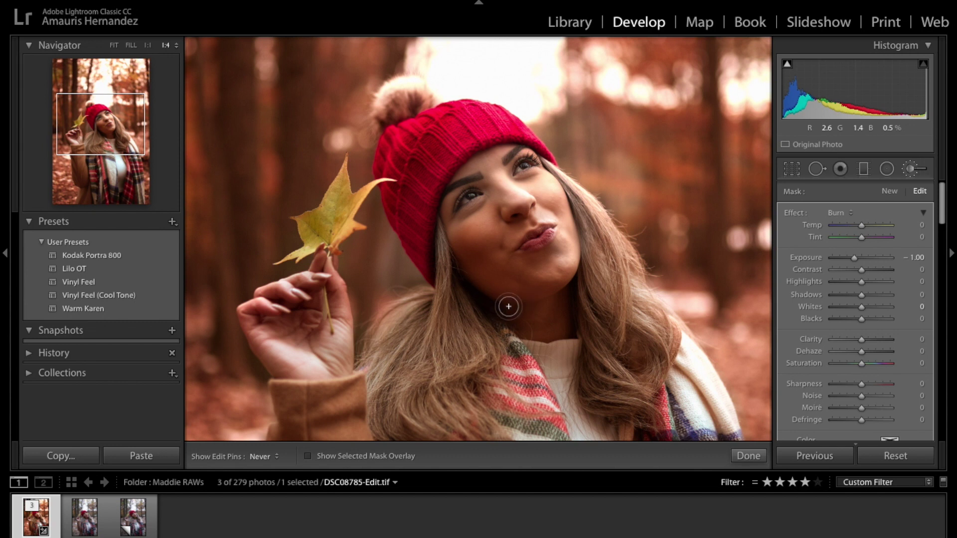
key("h")
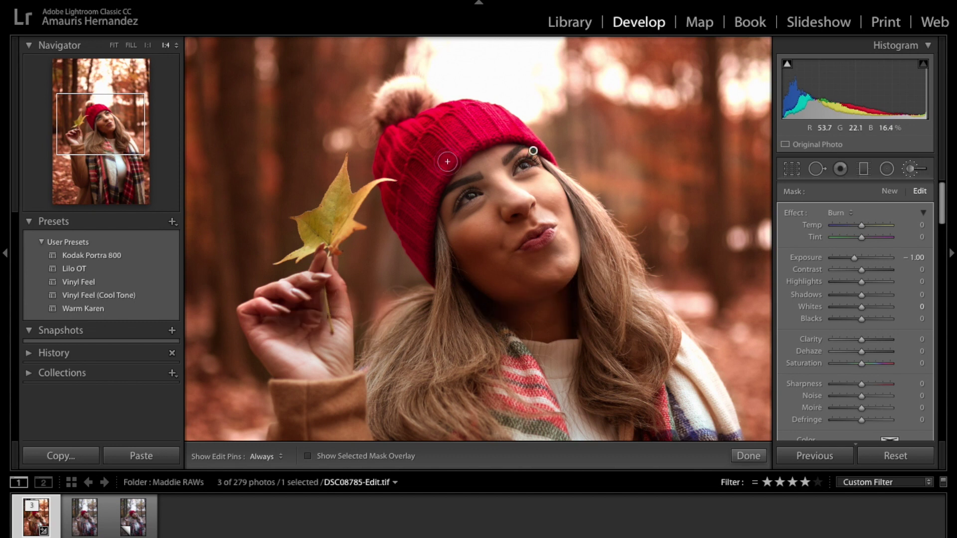
key("h")
key("h")
Compare the burned face with the before view and inspect the mask coverage with the overlay
key("backslash")
key("backslash")
key("backslash")
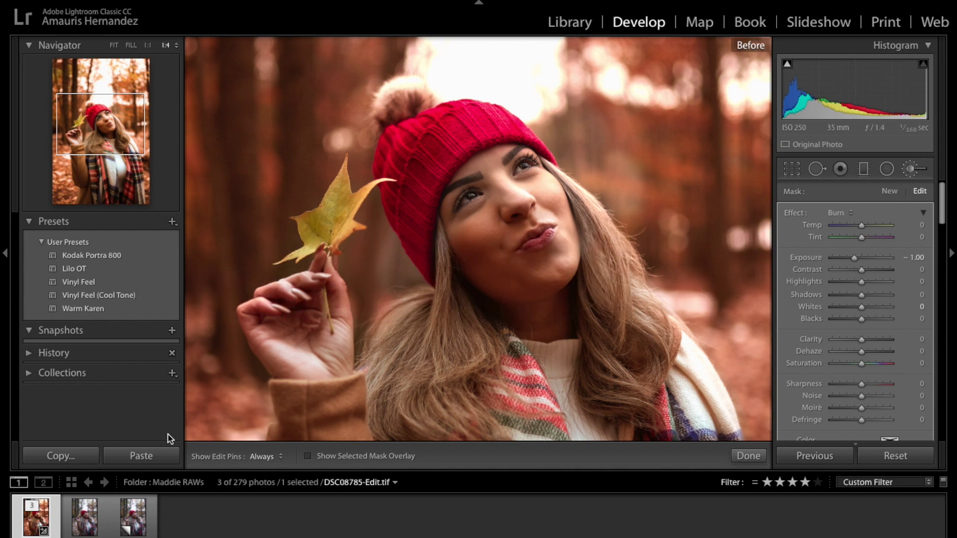
key("backslash")
key("backslash")
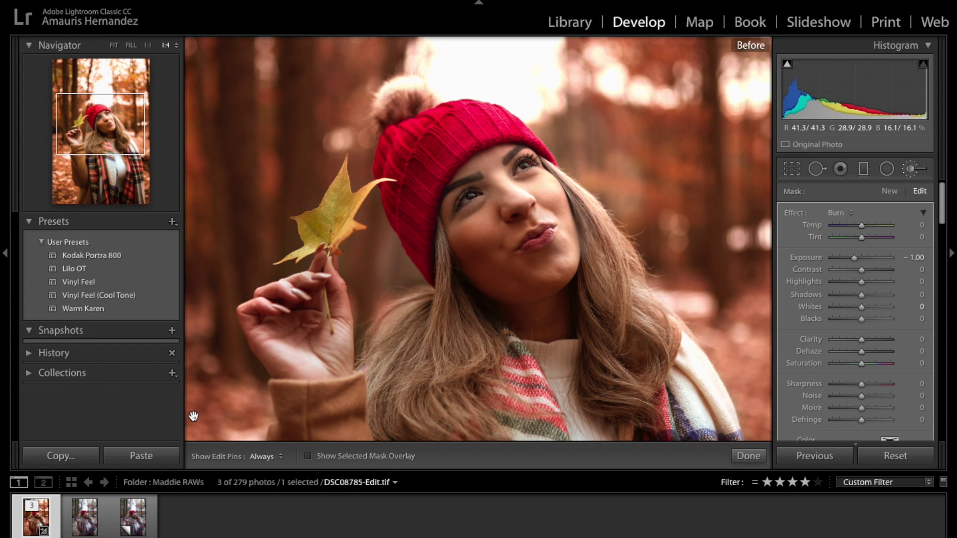
key("backslash")
left_click_drag(422, 384, 353, 208)
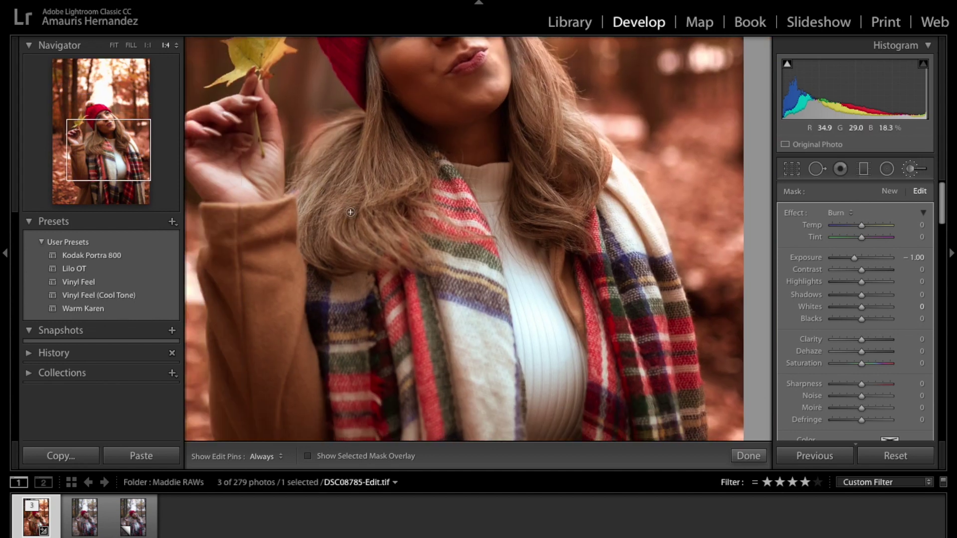
left_click(309, 456)
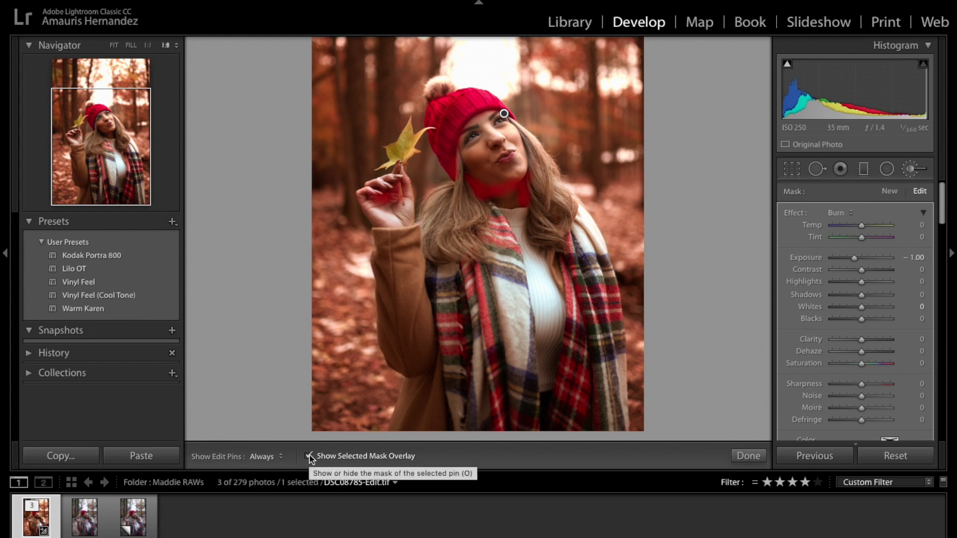
left_click(310, 456)
Burn the shadow areas of the hair falling on both sides of the neck
key("h")
key("h")
key("h")
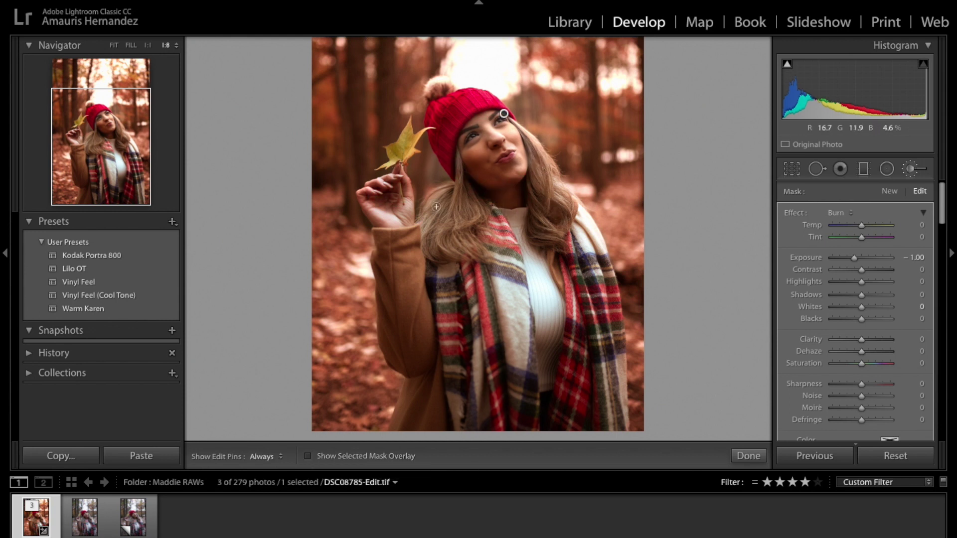
key("h")
key("h")
key("h")
key("h")
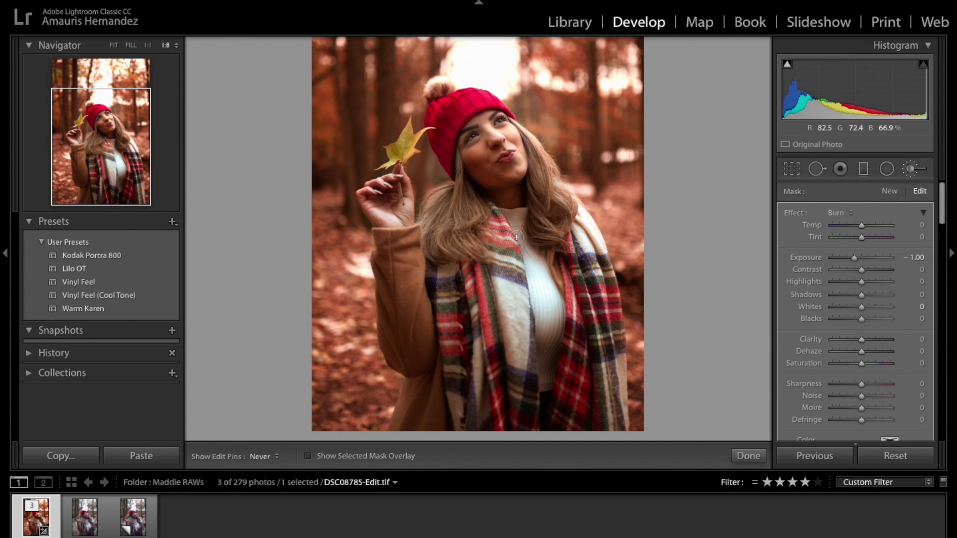
Burn the folds and shaded parts of the plaid scarf and the white sweater
key("h")
key("h")
key("h")
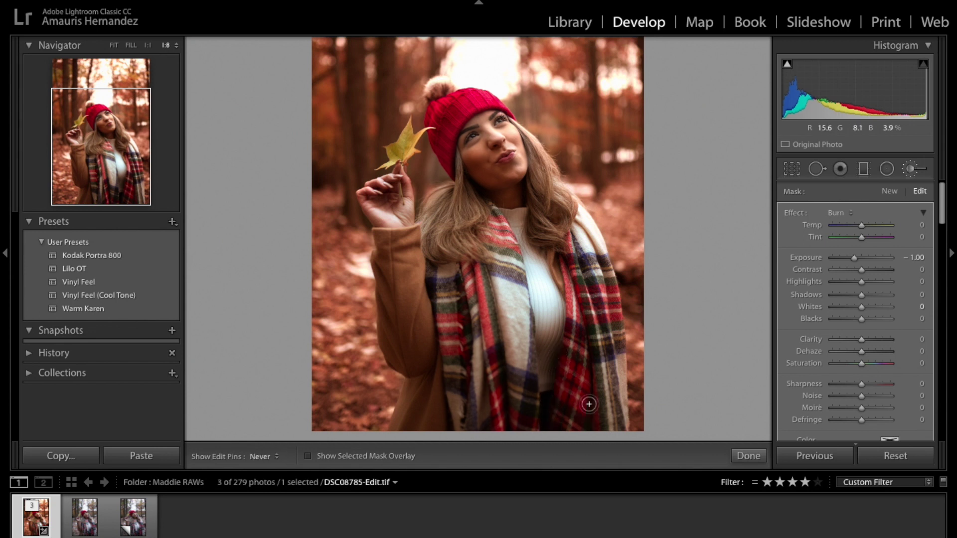
key("h")
key("h")
key("h")
key("h")
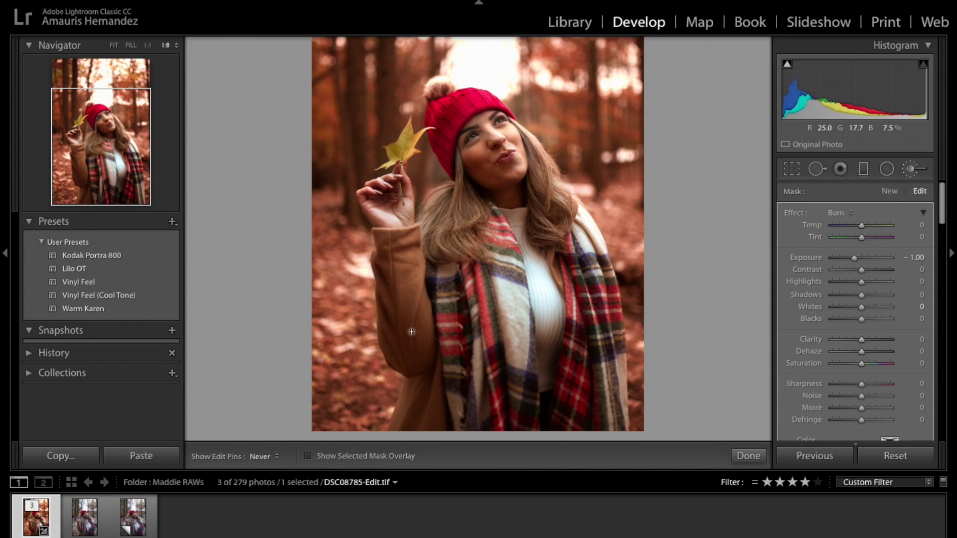
Burn the creases along the tan coat's sleeve and lower body, and check the strokes with the mask overlay
key("h")
key("h")
key("h")
key("h")
key("h")
key("h")
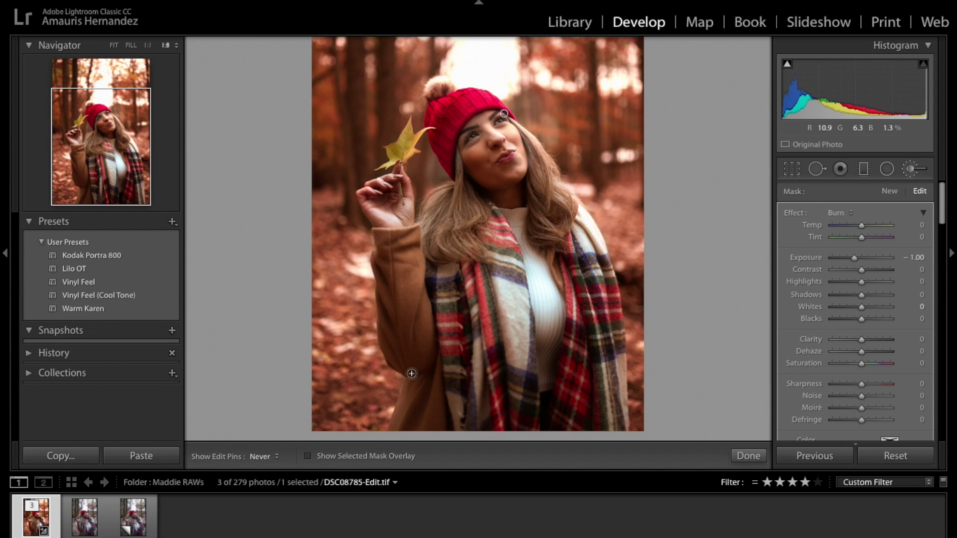
key("h")
key("h")
key("h")
key("h")
key("h")
left_click(320, 456)
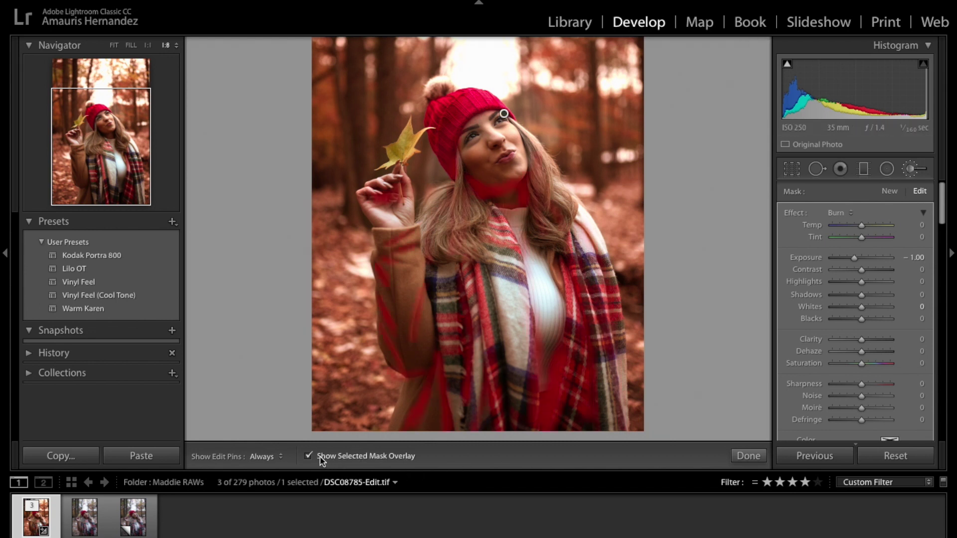
left_click(320, 456)
Burn the facial contours around the eyes, brows and the side of the nose
key("z")
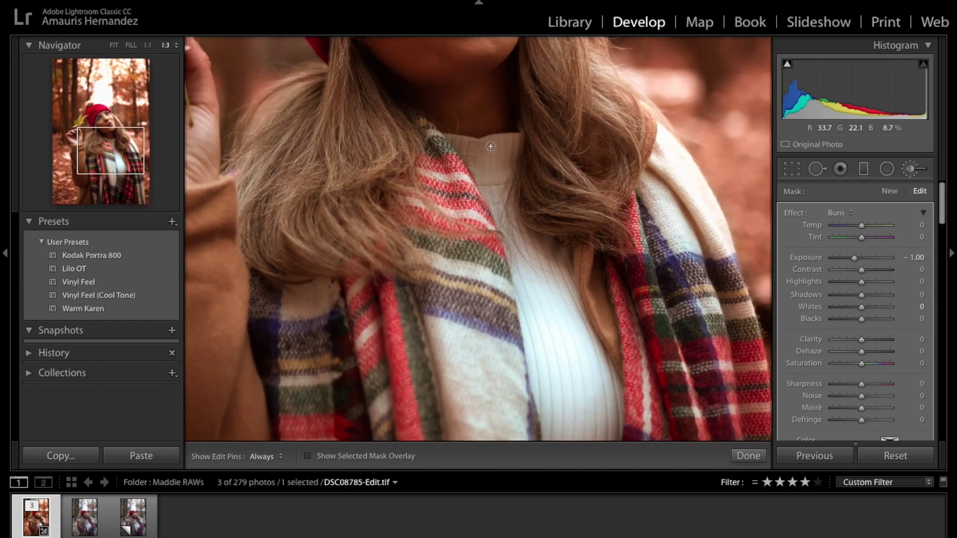
left_click_drag(145, 139, 145, 106)
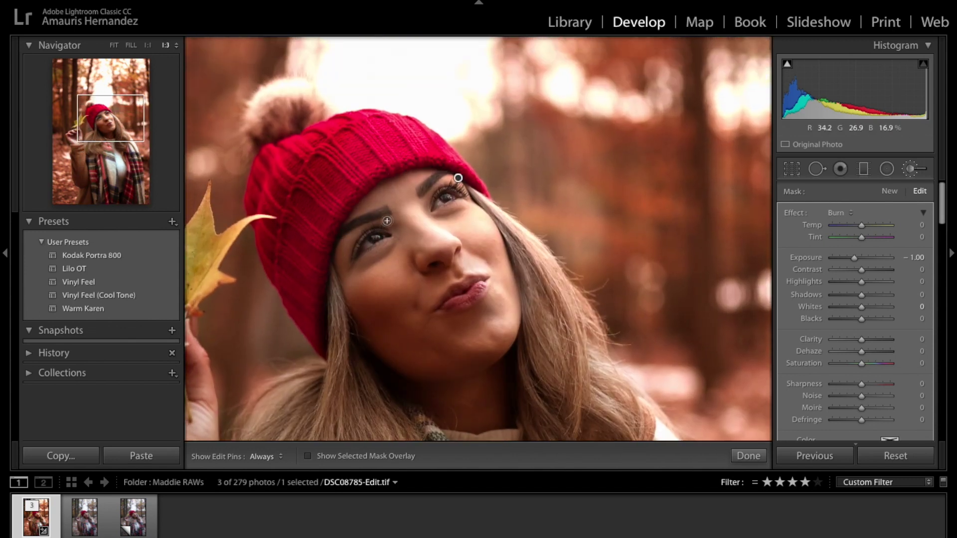
key("h")
key("h")
key("h")
key("h")
key("h")
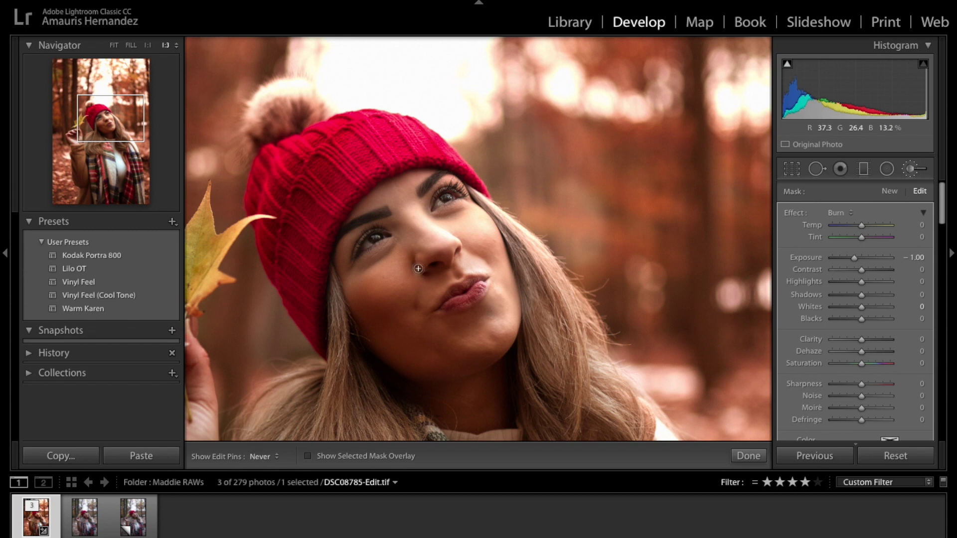
Burn the shadows of the lower face, from the side of the nose down to the jaw and neck
key("h")
key("h")
key("h")
key("h")
key("h")
key("h")
key("h")
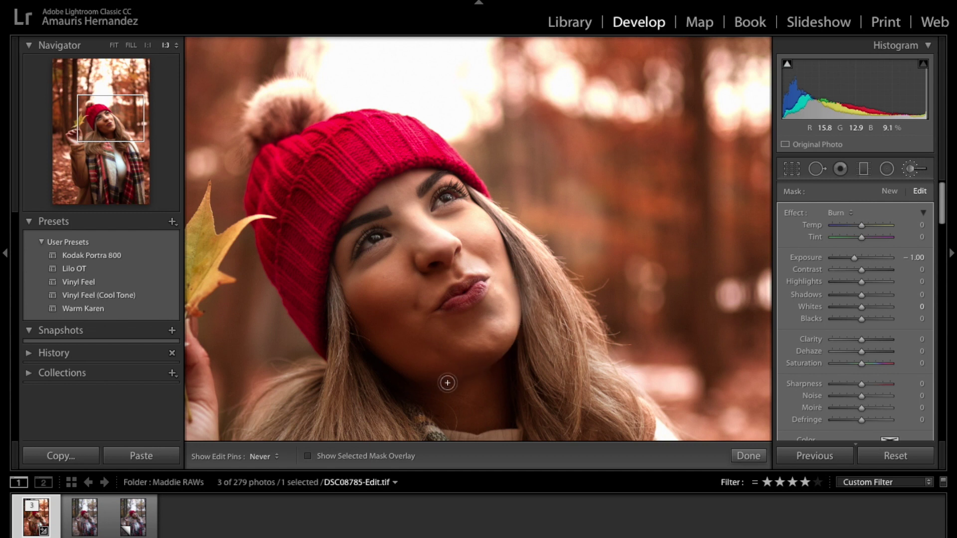
key("h")
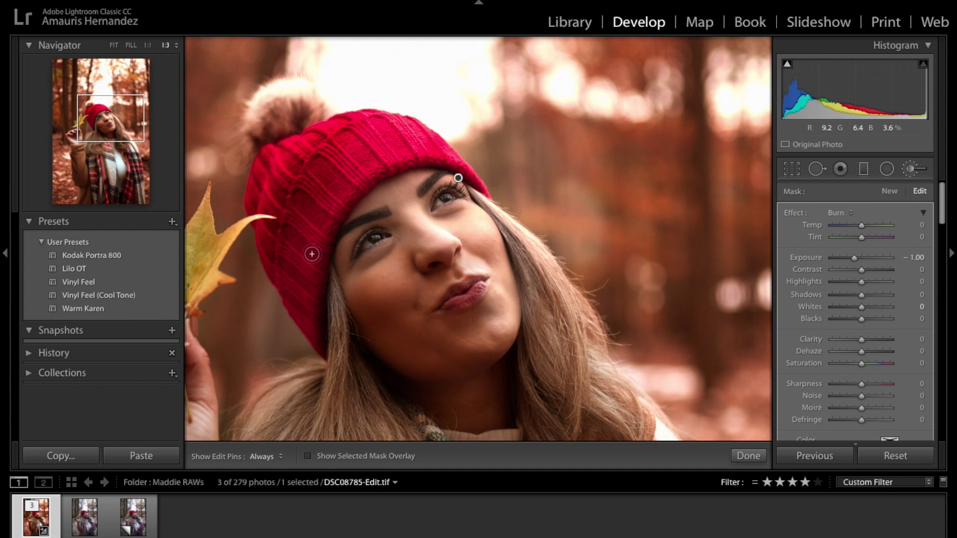
Compare the face with the before view and burn the small crease in the cheek beside the mouth
key("backslash")
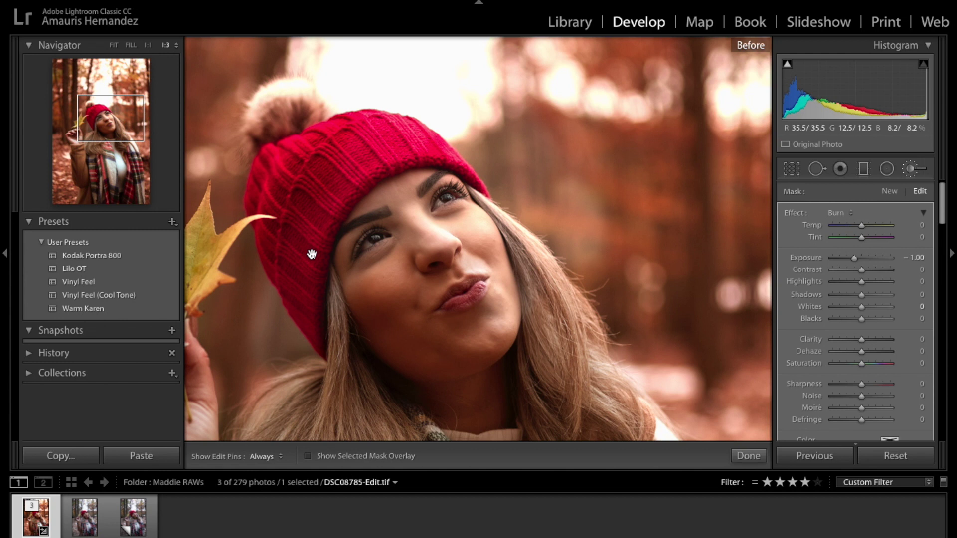
key("backslash")
key("backslash")
key("backslash")
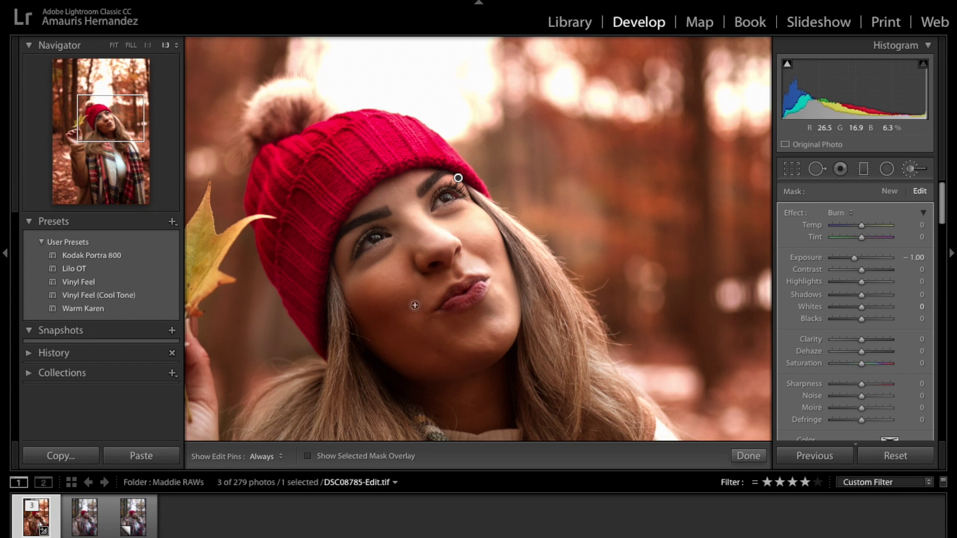
key("h")
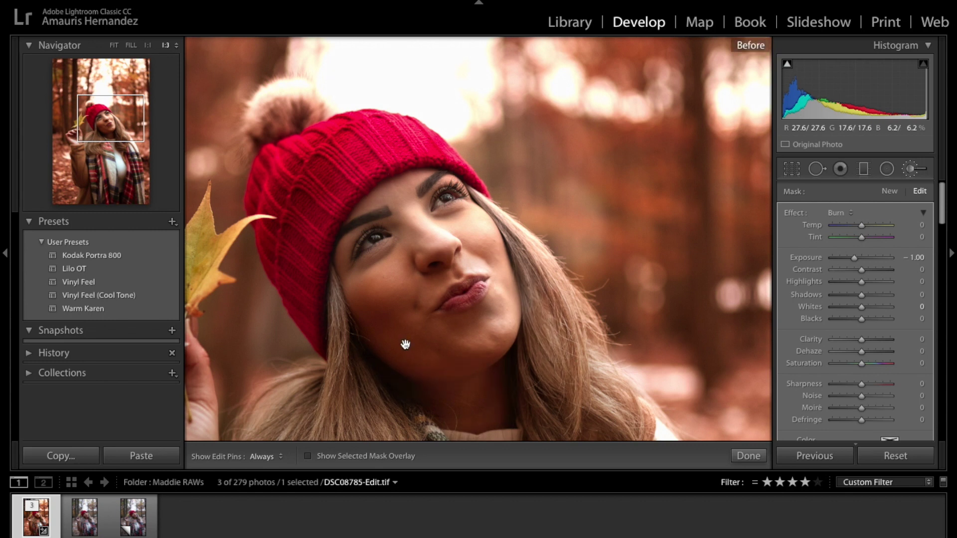
Compare the before and after views on the face, the hand holding the leaf and the full photo
key("backslash")
key("backslash")
key("backslash")
left_click(86, 129)
key("backslash")
key("backslash")
key("backslash")
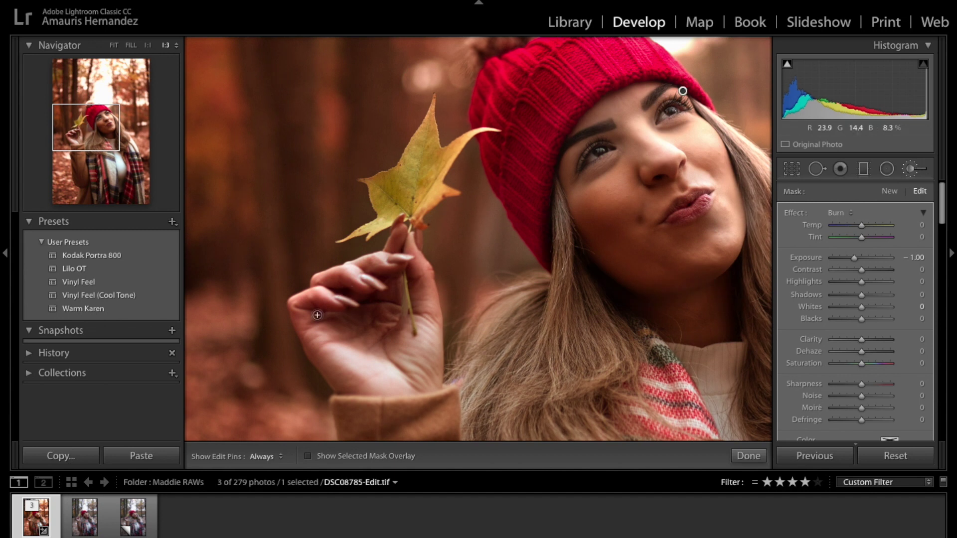
key("z")
key("backslash")
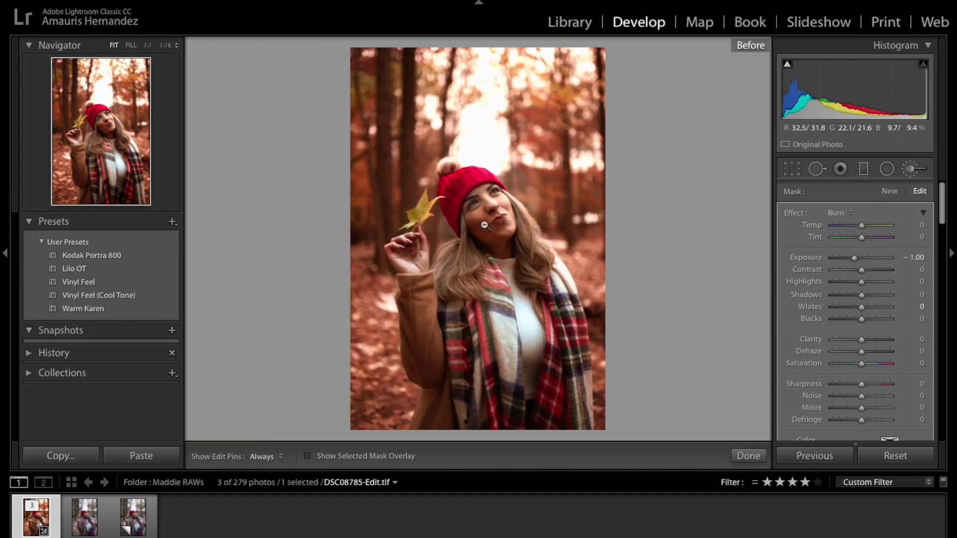
Start a new adjustment brush mask with the Dodge effect at 1.00 exposure for the upper part of the portrait
left_click(890, 193)
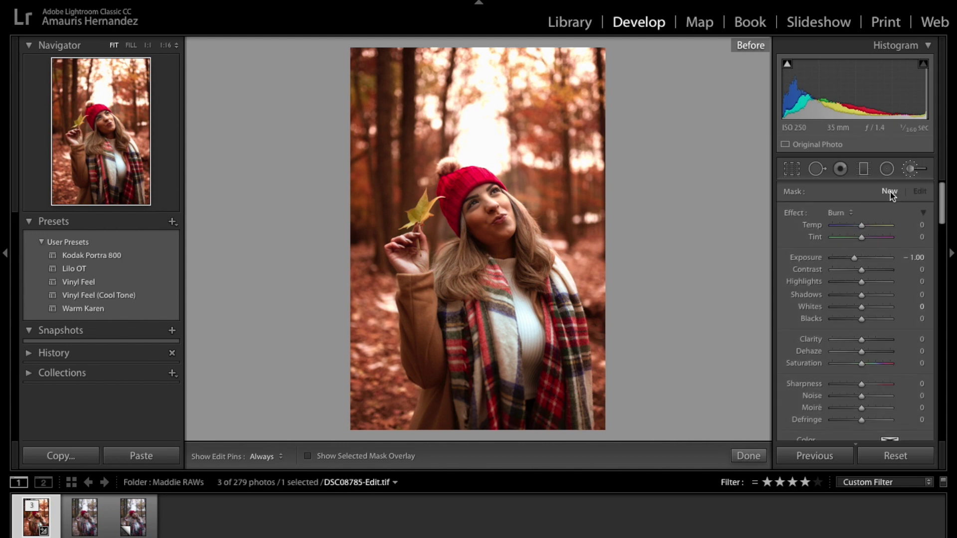
left_click(839, 214)
left_click(831, 217)
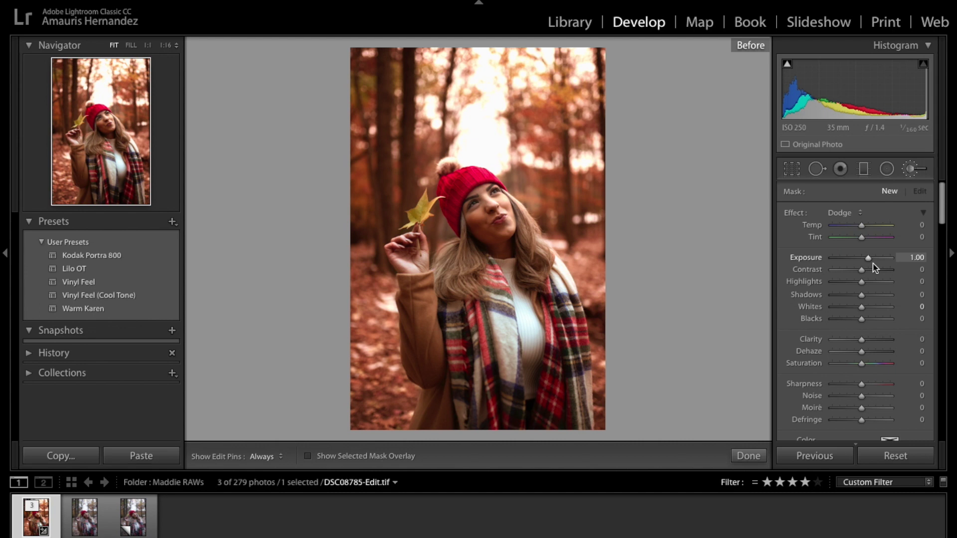
left_click(485, 196)
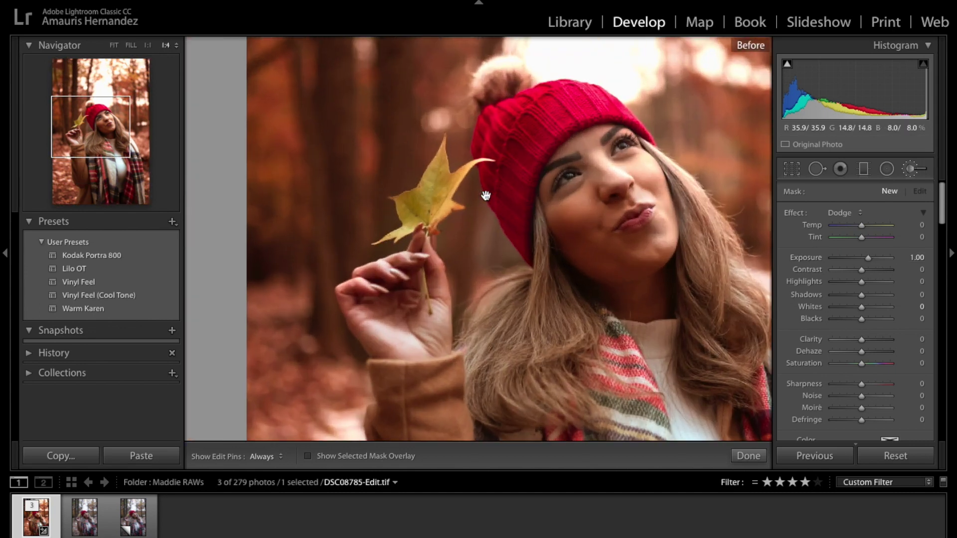
left_click(100, 124)
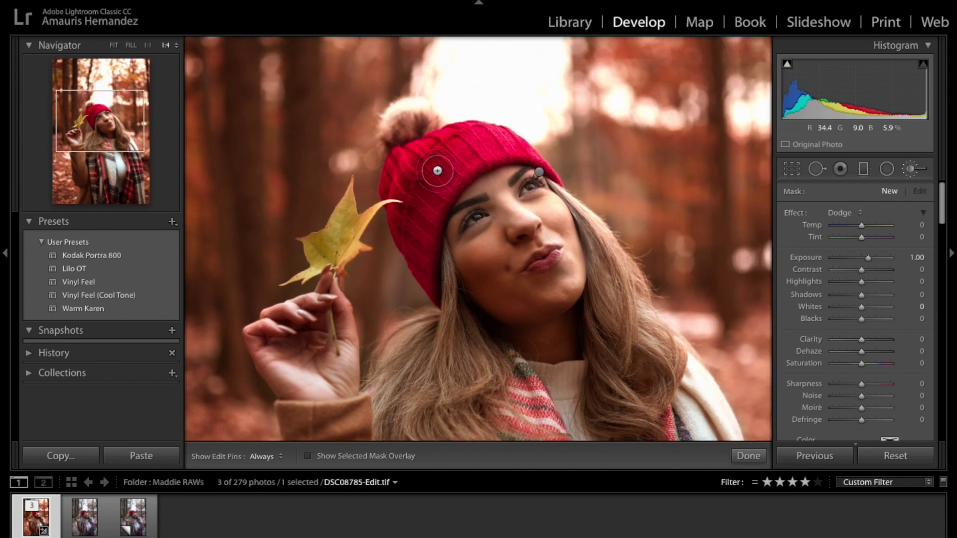
Dodge the highlights on the red knit hat and the raised hand
key("h")
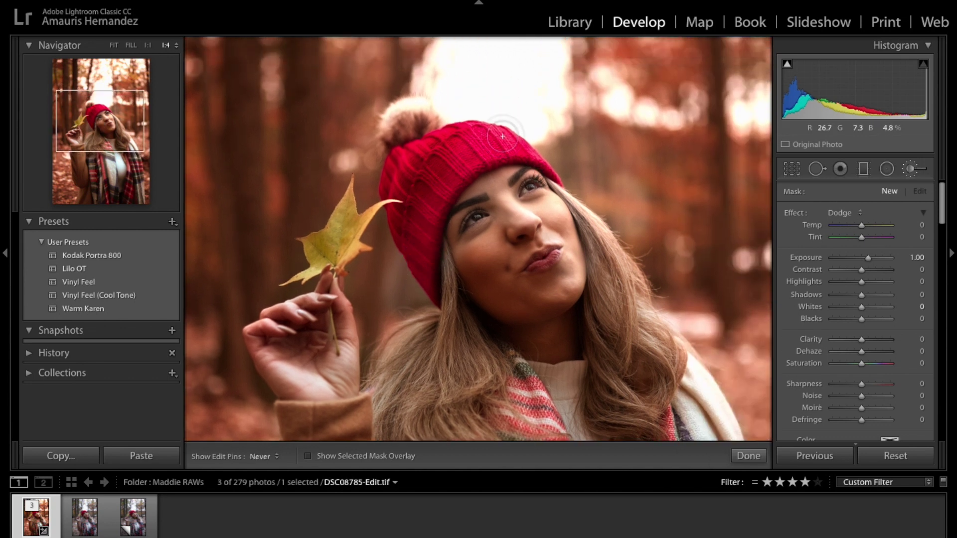
left_click(495, 137)
key("h")
key("h")
key("h")
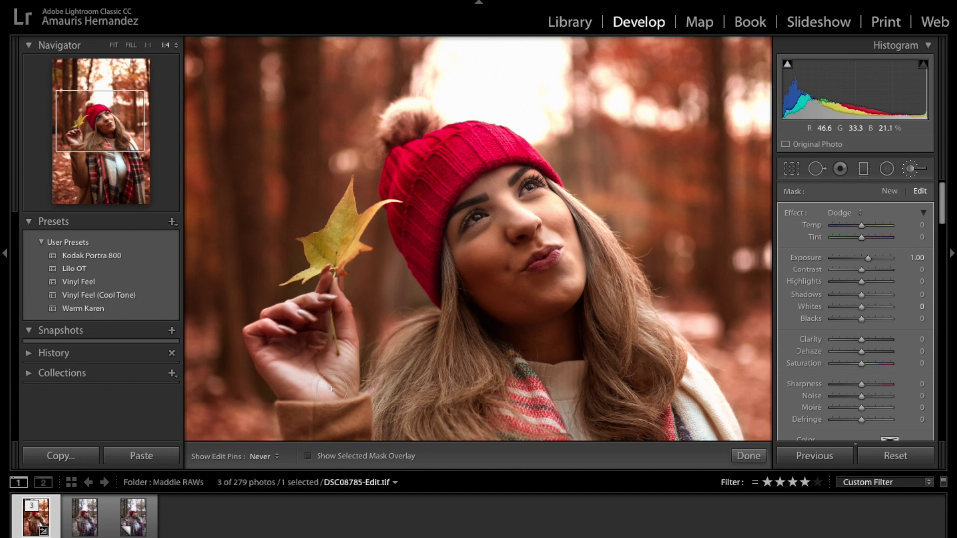
key("h")
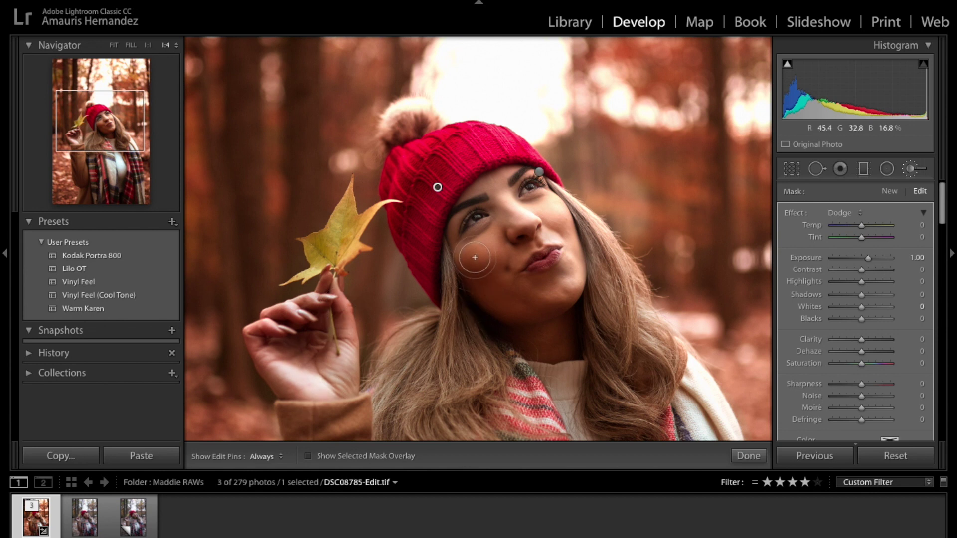
Dodge the highlights on the cheeks and the bridge of the nose
key("h")
key("h")
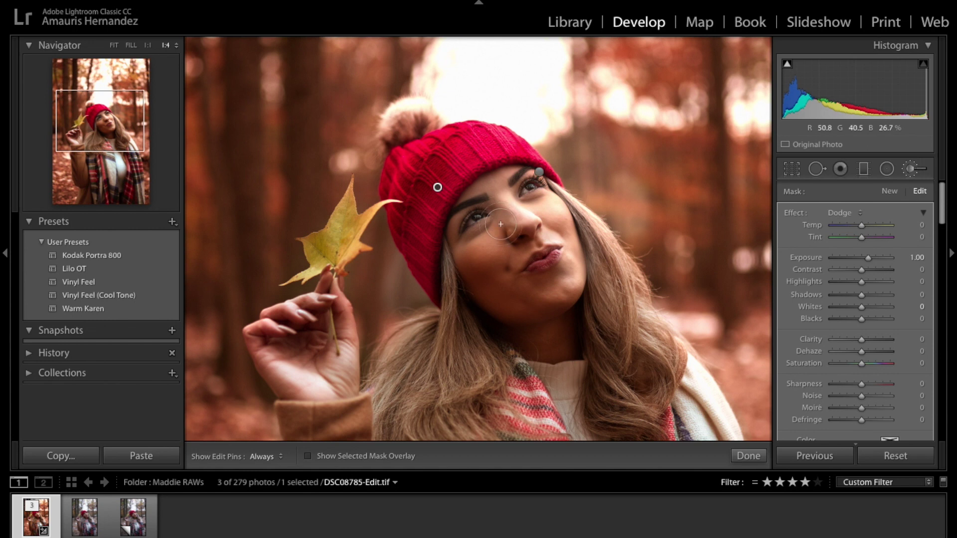
key("h")
key("h")
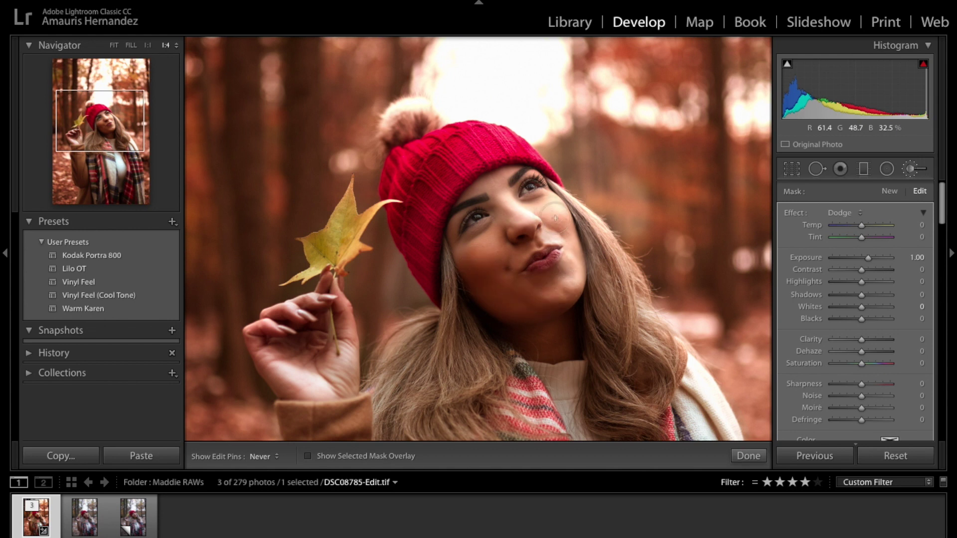
key("h")
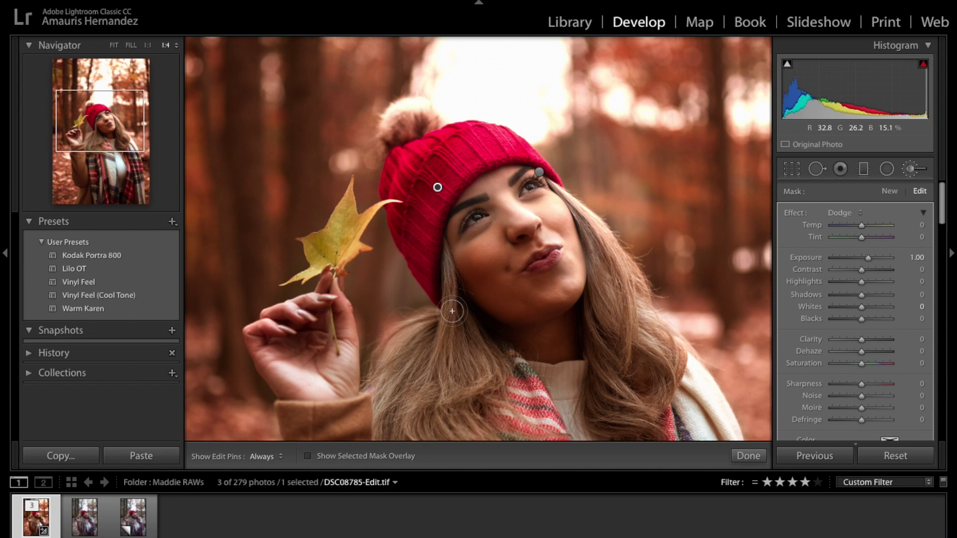
Dodge the highlights in the long hair falling on both sides of the face
key("h")
key("h")
key("h")
key("h")
key("h")
key("h")
key("h")
key("h")
key("h")
key("h")
key("h")
key("h")
key("h")
key("h")
Dodge the highlights on the brown coat, along the raised sleeve and down its front
left_click_drag(137, 127, 122, 140)
key("super+minus")
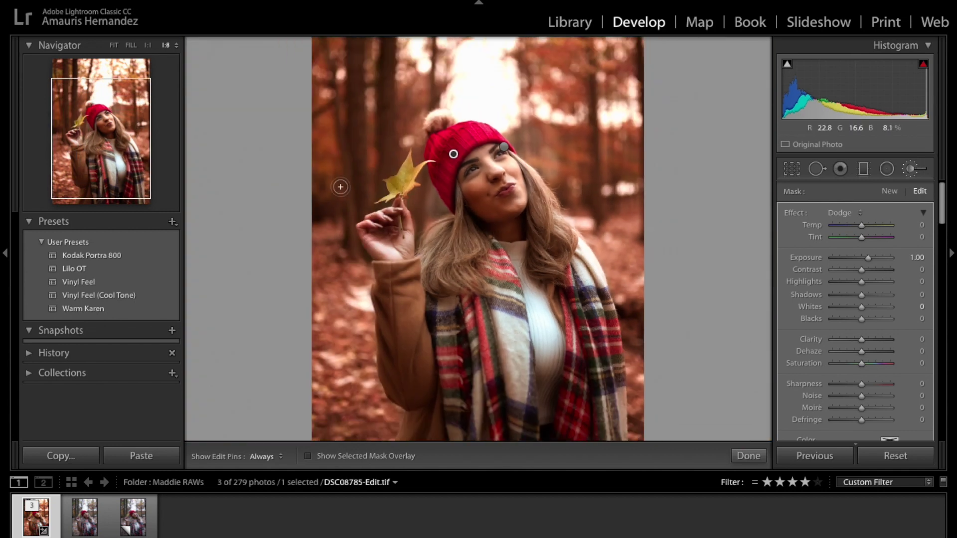
left_click(110, 163)
key("h")
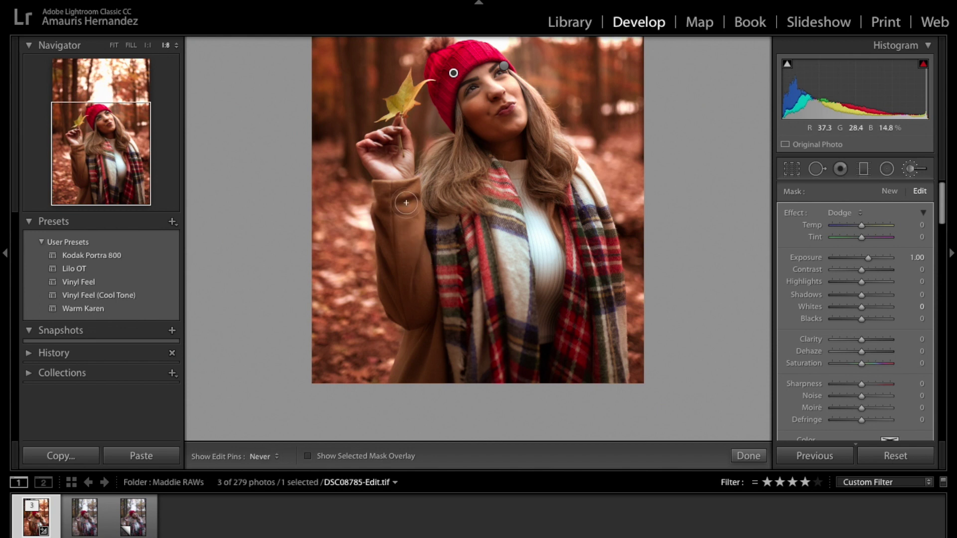
key("h")
key("h")
key("h")
key("h")
key("h")
key("h")
key("h")
key("h")
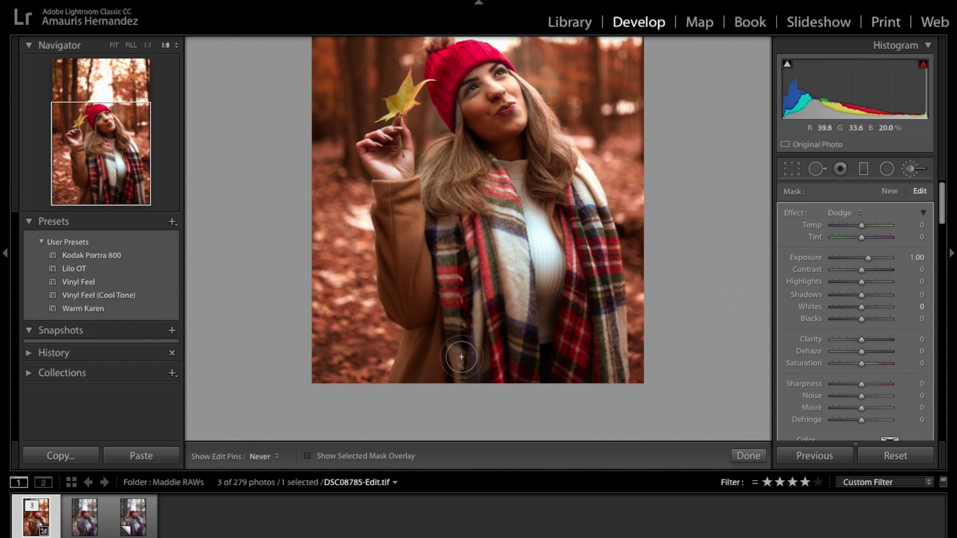
Dodge the highlights on the hanging part of the plaid scarf nearest the raised arm
key("h")
key("h")
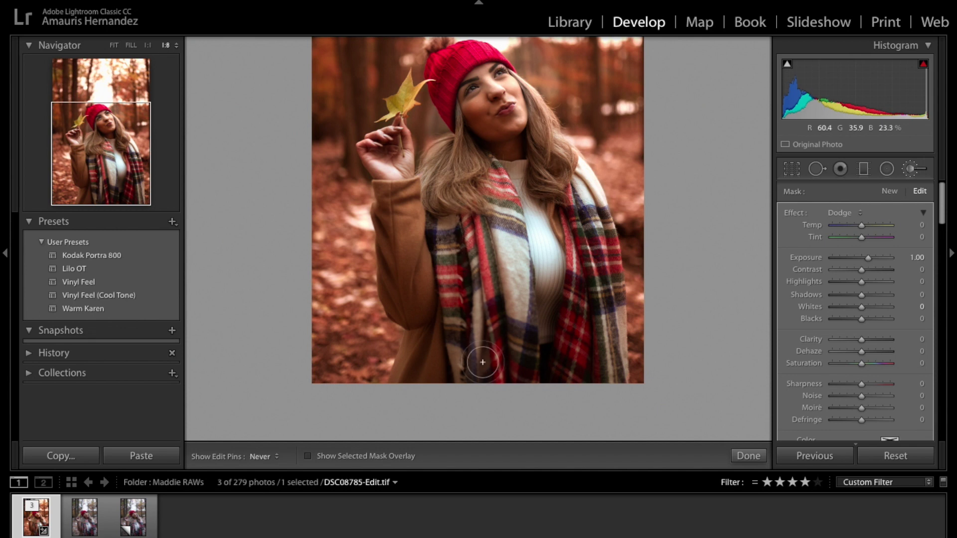
key("h")
key("h")
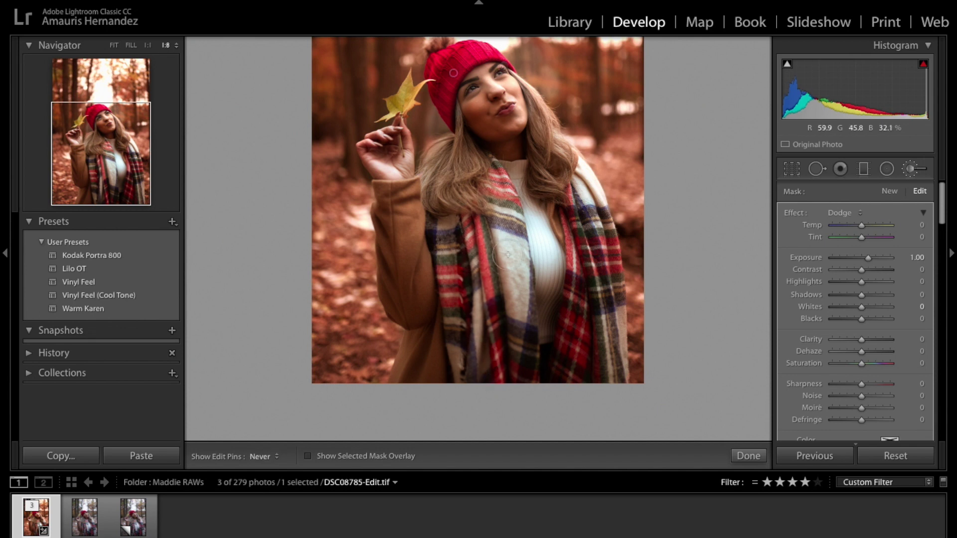
key("h")
key("h")
key("h")
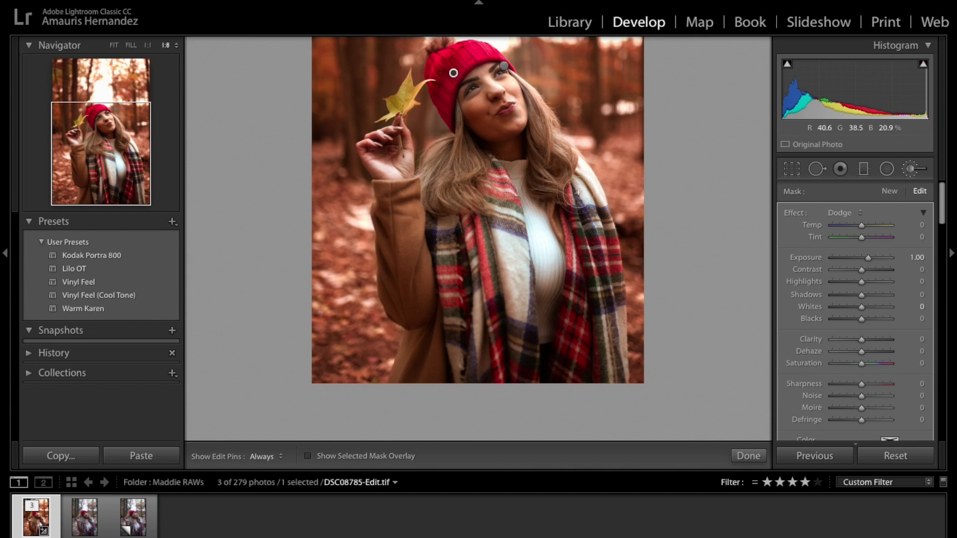
Dodge the scarf on the side away from the raised arm and check the painted areas with the mask overlay
key("h")
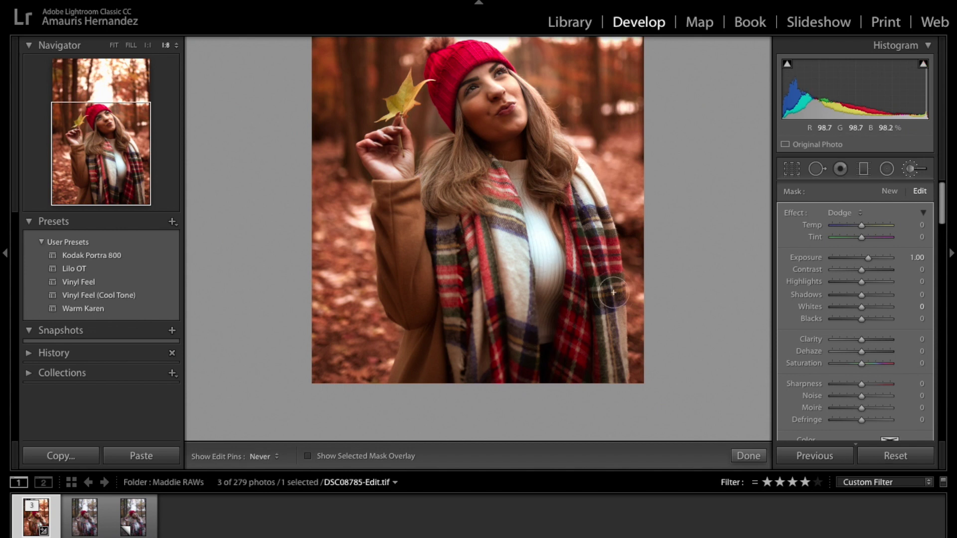
key("h")
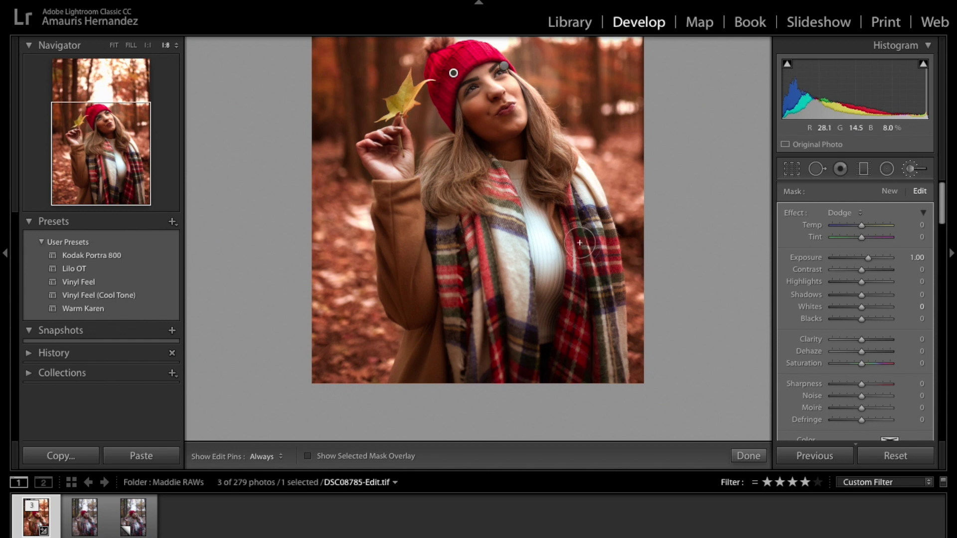
key("h")
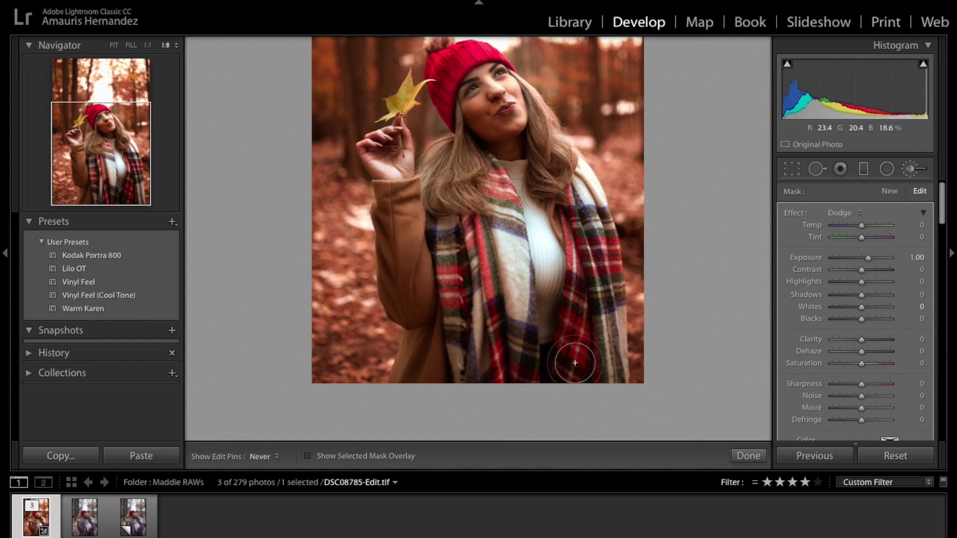
key("h")
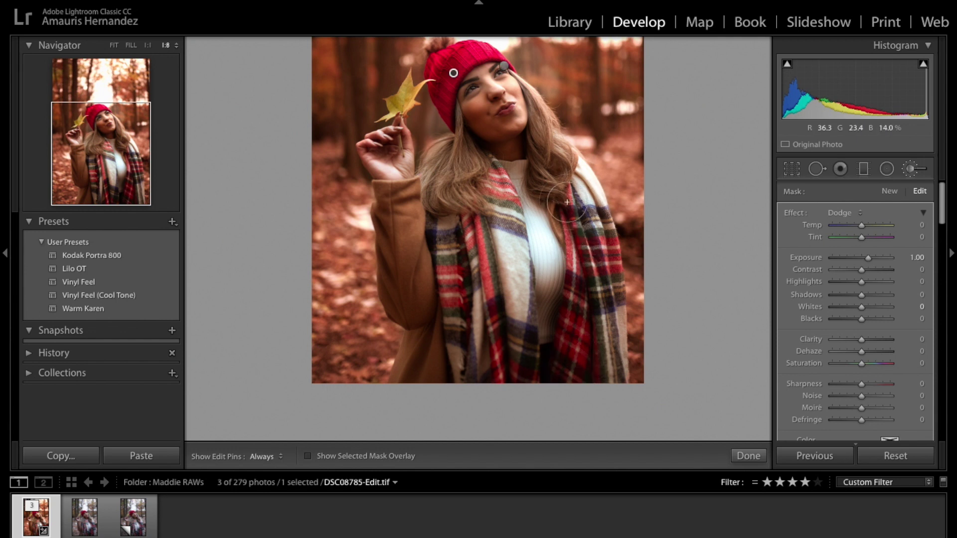
left_click(308, 457)
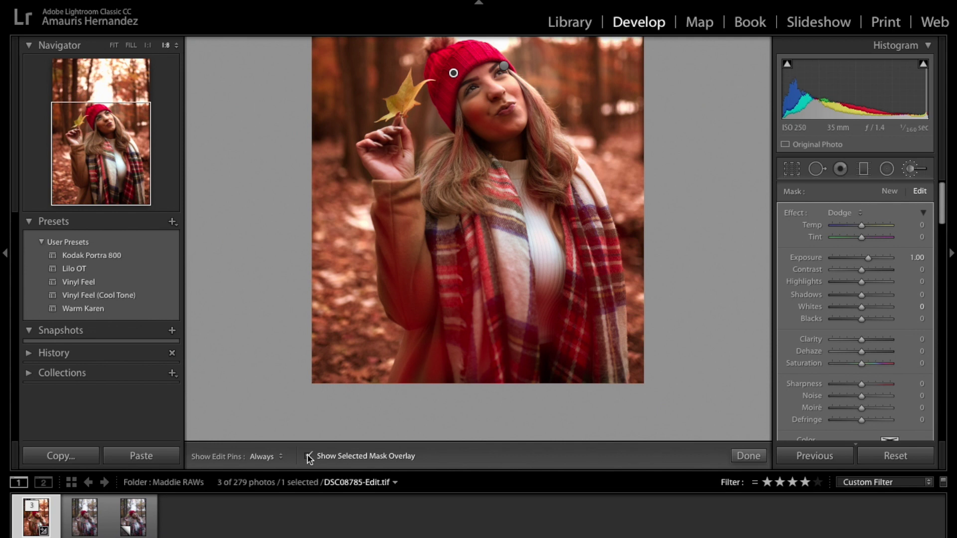
left_click(309, 457)
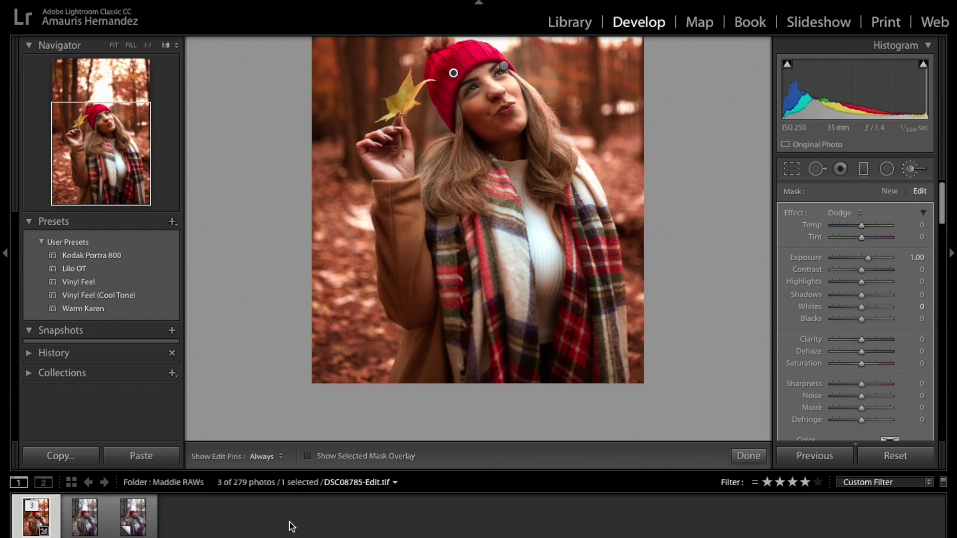
left_click(309, 457)
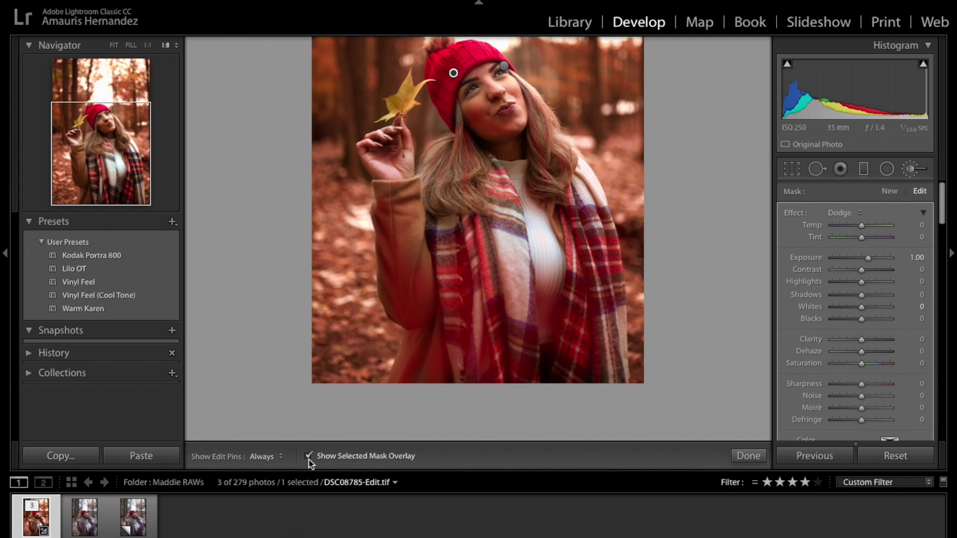
left_click(308, 456)
Dodge the neck below the jawline with a smaller brush and review the mask overlay and the before view
key("bracketleft")
key("bracketleft")
key("bracketleft")
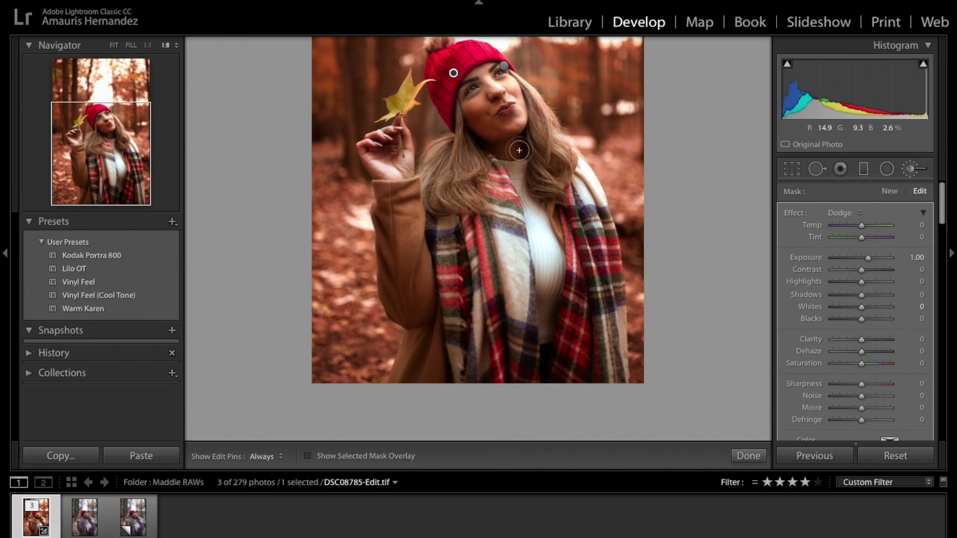
left_click_drag(479, 121, 518, 125)
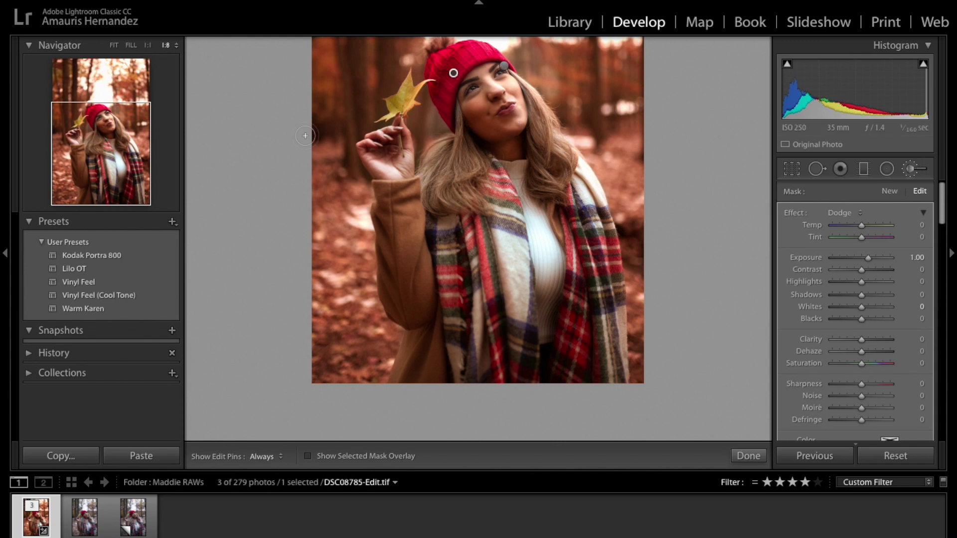
left_click(308, 456)
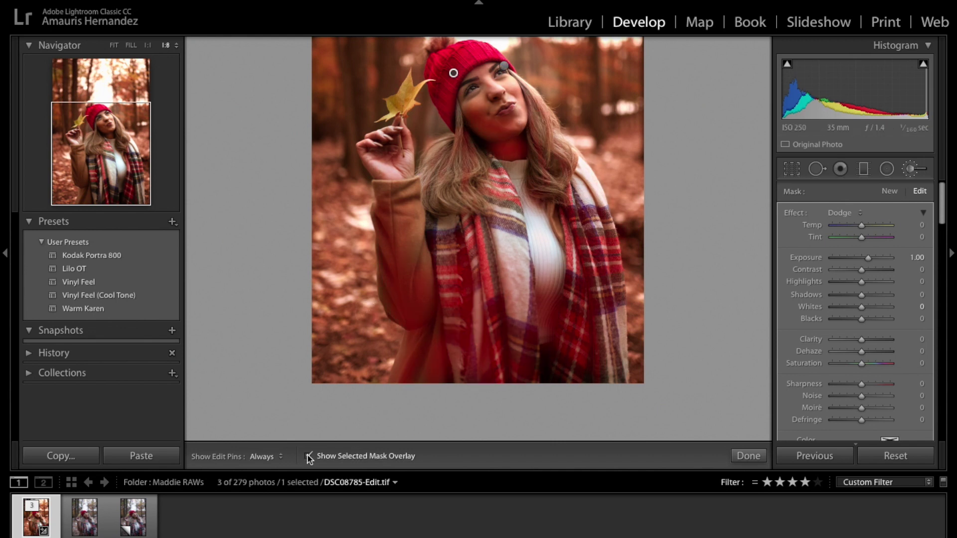
left_click(308, 457)
key("backslash")
key("backslash")
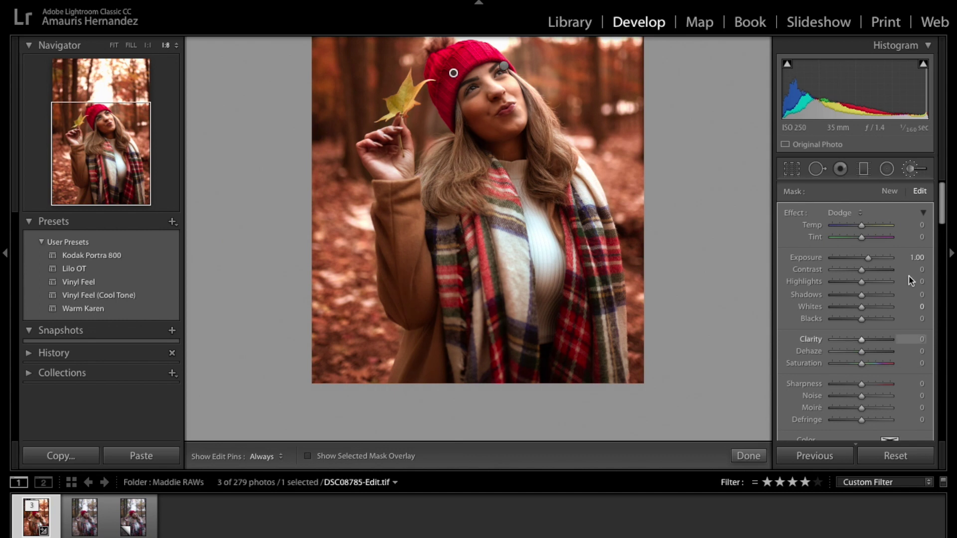
Start a new adjustment brush mask with the Brown Eyes effect
left_click(890, 191)
left_click(842, 213)
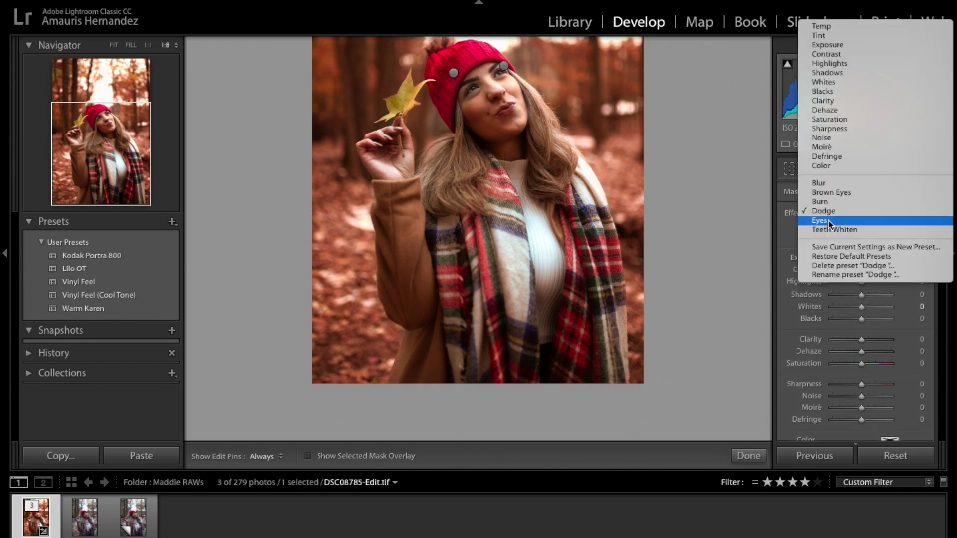
left_click(836, 192)
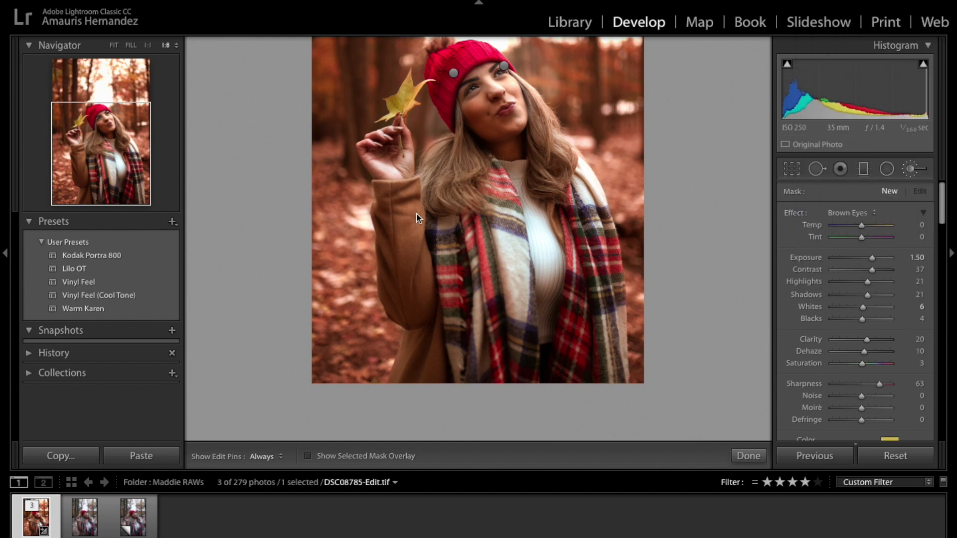
Paint the Brown Eyes effect over the irises of both eyes and finish the brush adjustments
key("z")
left_click(106, 103)
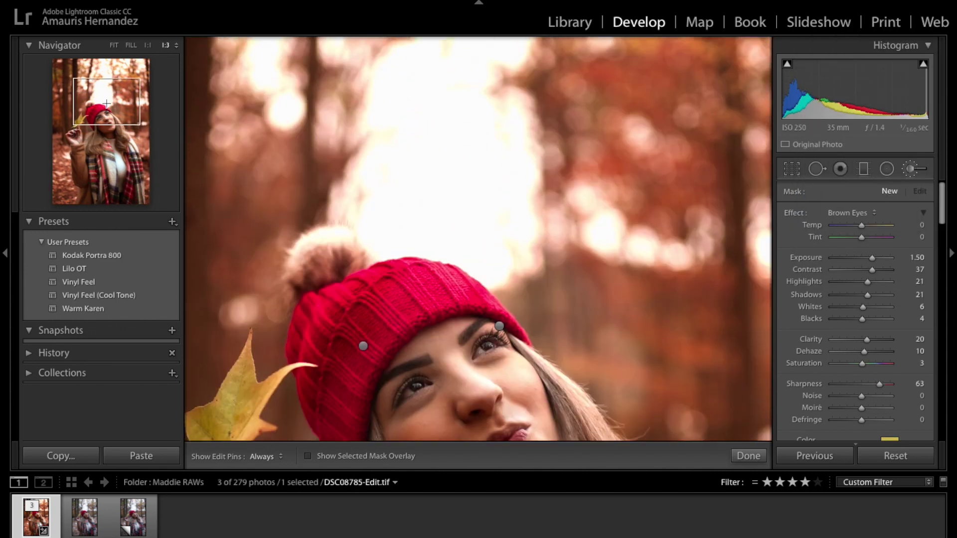
left_click_drag(107, 103, 102, 122)
key("ctrl+=")
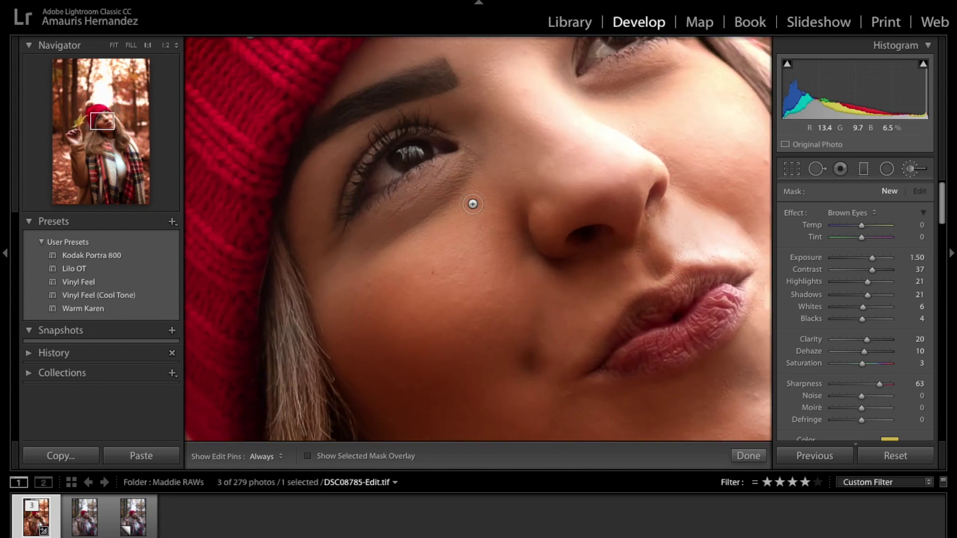
left_click(106, 120)
left_click_drag(105, 120, 103, 117)
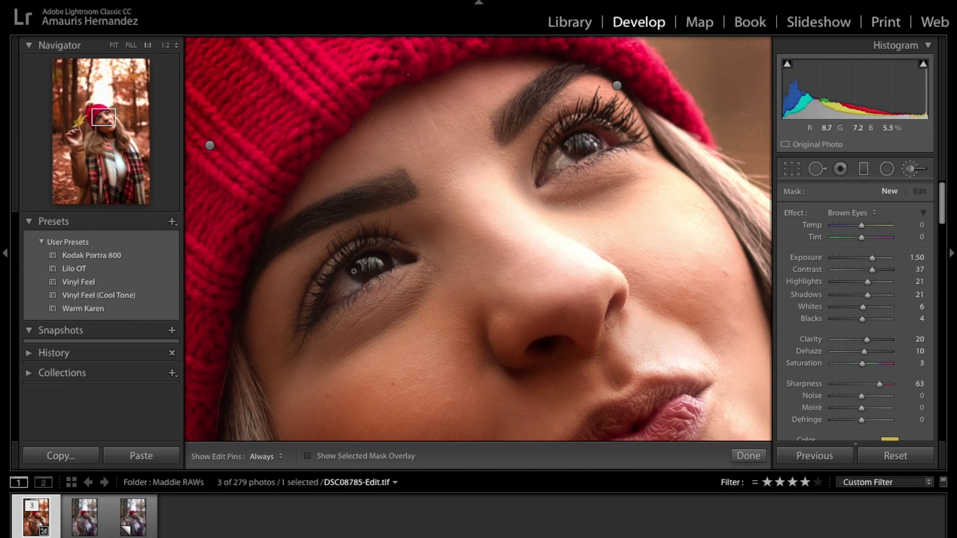
key("h")
left_click(387, 266)
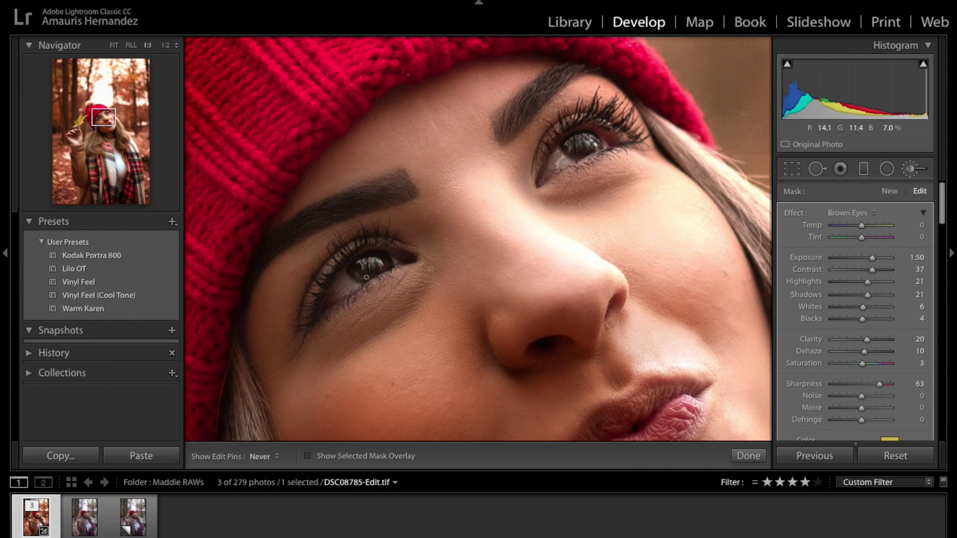
key("h")
key("h")
key("h")
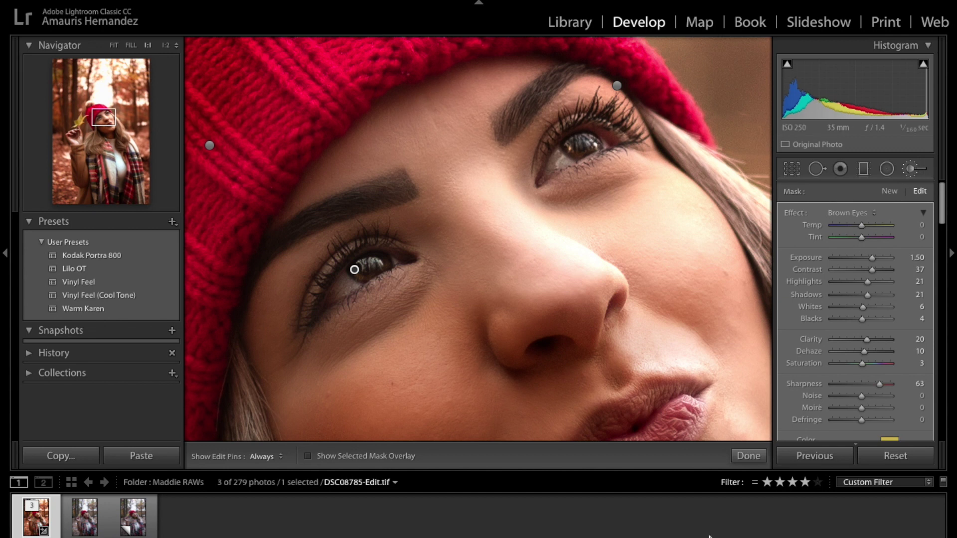
left_click(747, 456)
Compare the before and after views of the full portrait fitted to the window
left_click(633, 310)
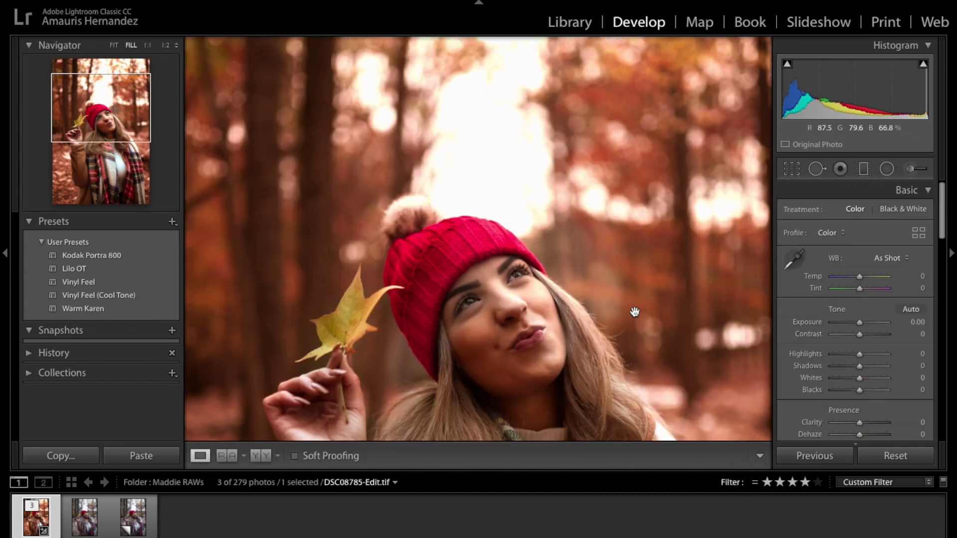
left_click(114, 45)
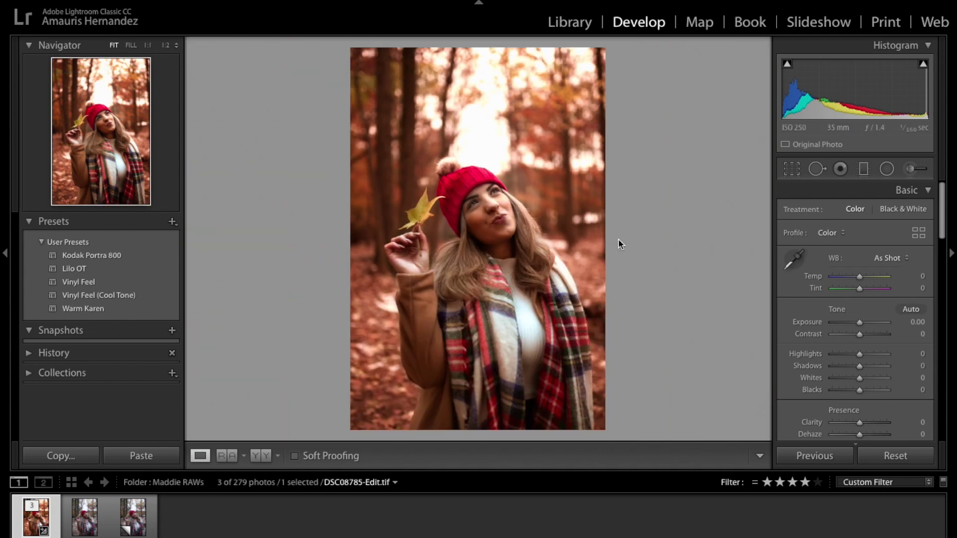
scroll(817, 357, "down", 4)
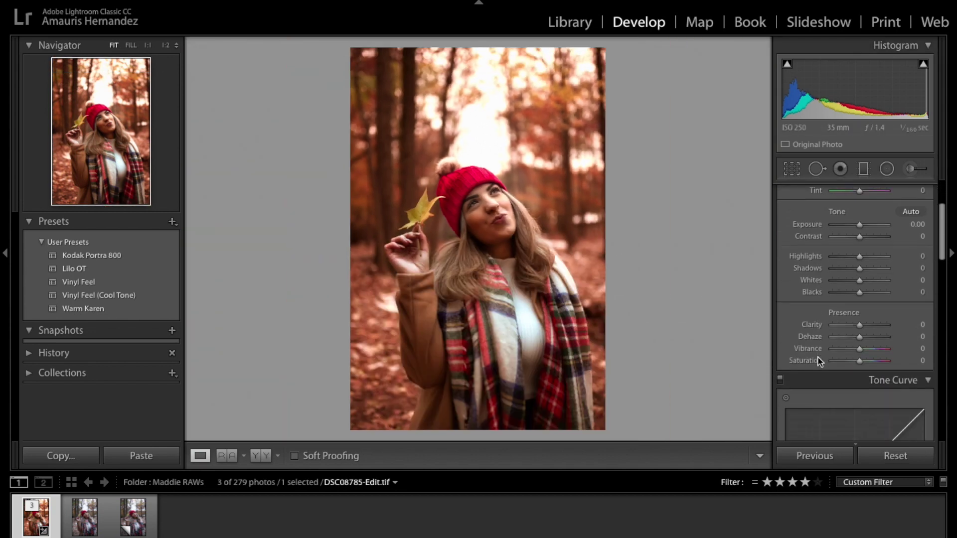
key("backslash")
key("backslash")
key("backslash")
key("backslash")
key("backslash")
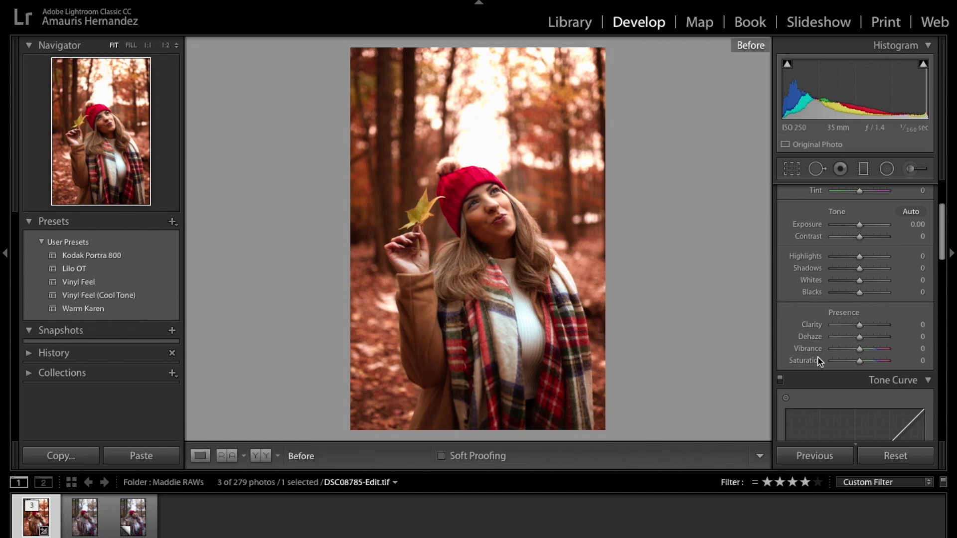
key("backslash")
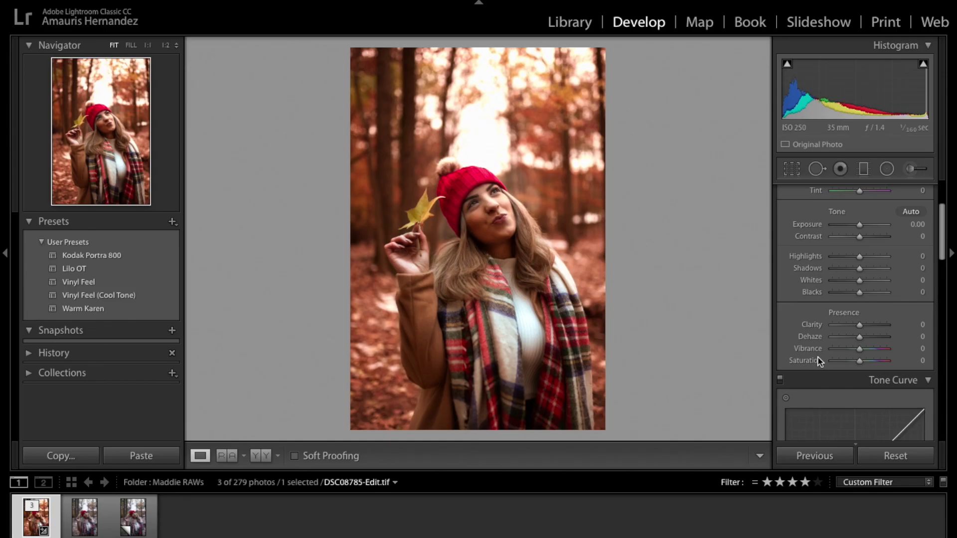
Open the unedited raw photo DSC08785.ARW and apply the Autumn Leaf preset to it
left_click(75, 526)
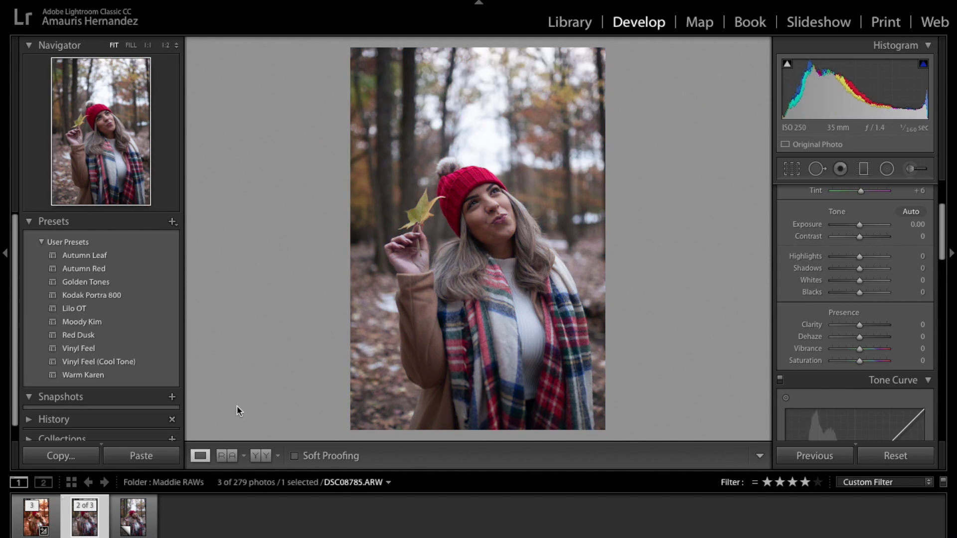
left_click(124, 260)
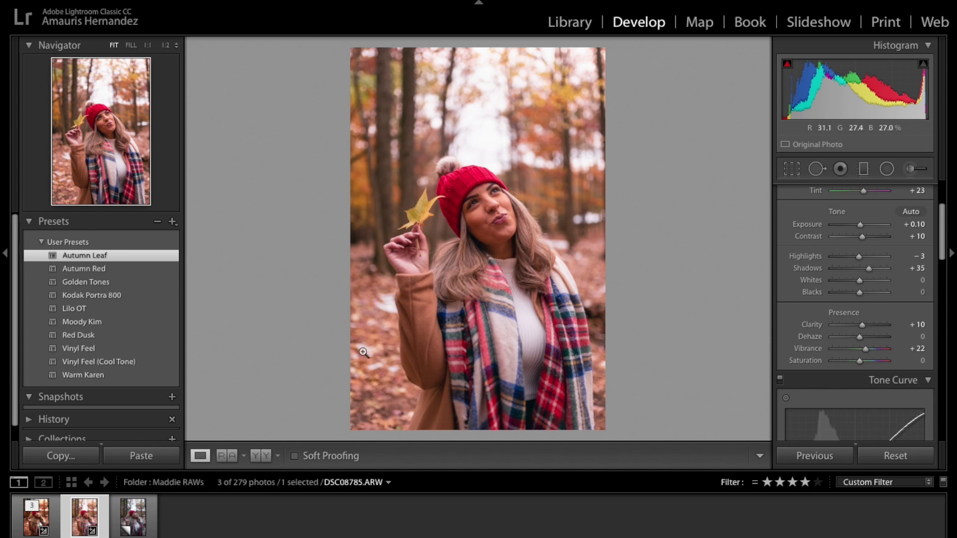
Apply the Autumn Red preset to the raw photo and set the Red hue to +19
left_click(131, 274)
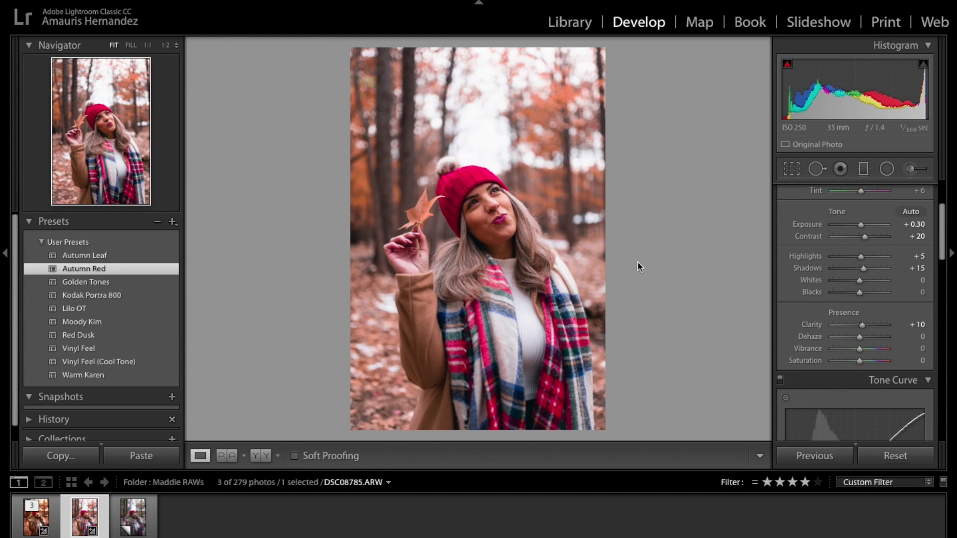
scroll(845, 278, "down", 5)
scroll(847, 277, "down", 10)
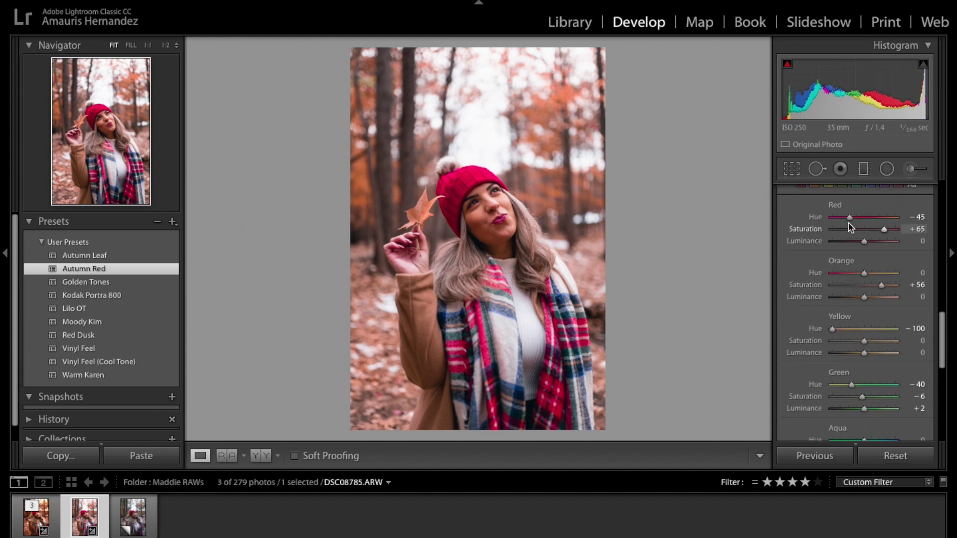
left_click_drag(851, 223, 870, 220)
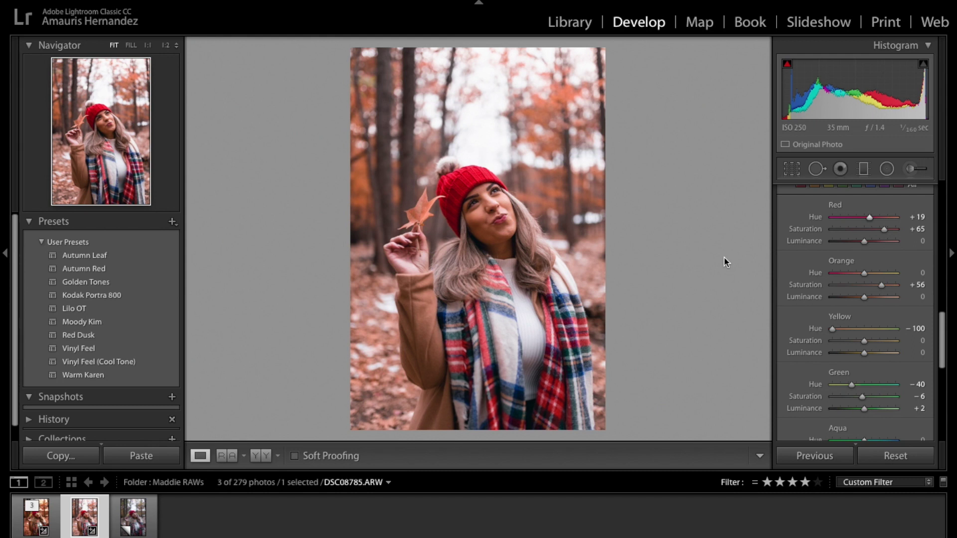
Reset the raw photo's adjustments and reapply the Autumn Leaf preset
left_click(880, 455)
left_click(121, 257)
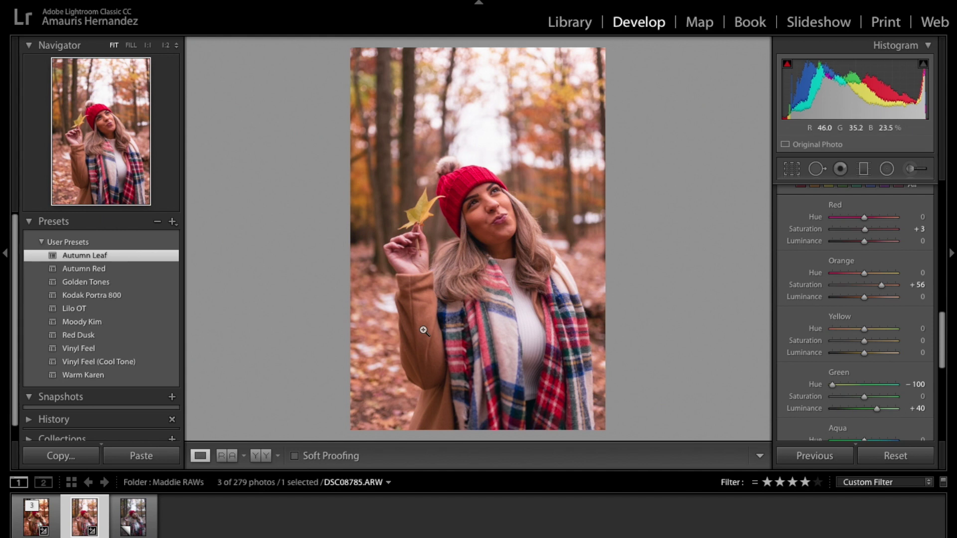
Set the raw photo's Orange saturation to +45 and create another virtual copy from the unedited Copy 1
mouse_move(882, 285)
left_mouse_down()
mouse_move(900, 286)
mouse_move(880, 286)
left_mouse_up()
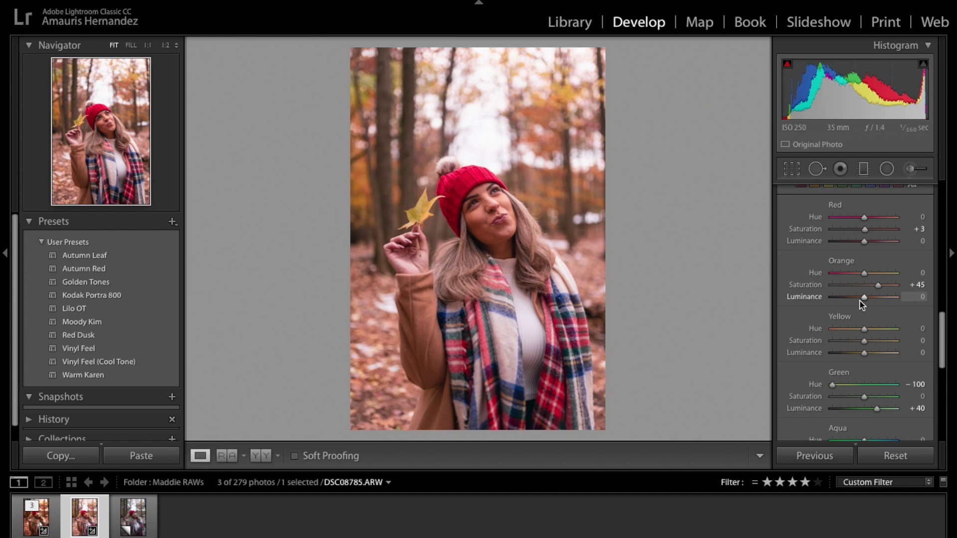
key("Right")
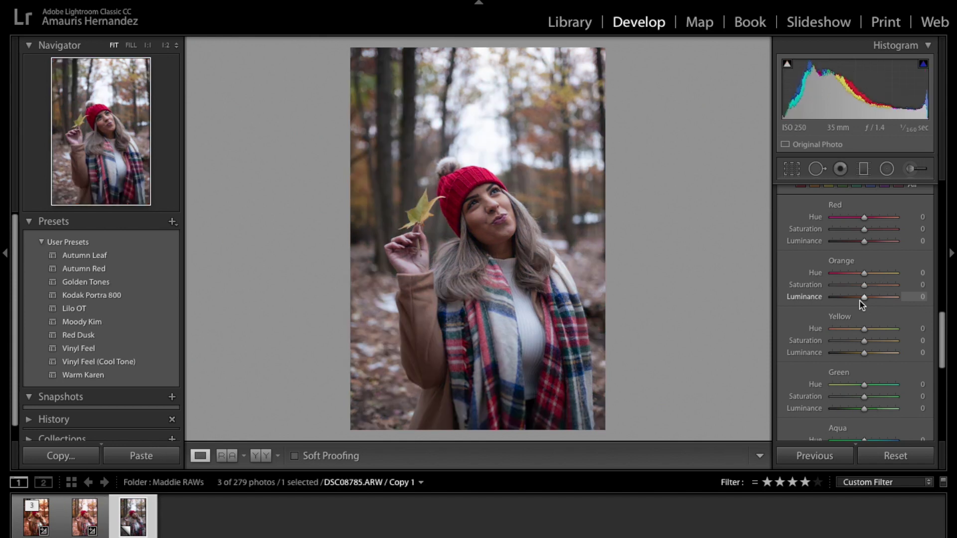
right_click(139, 521)
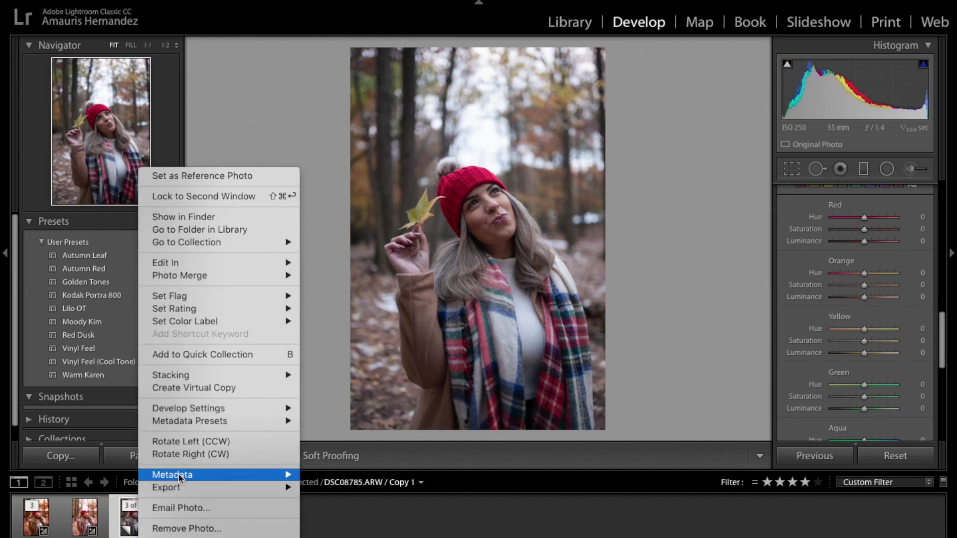
mouse_move(214, 406)
left_click(215, 389)
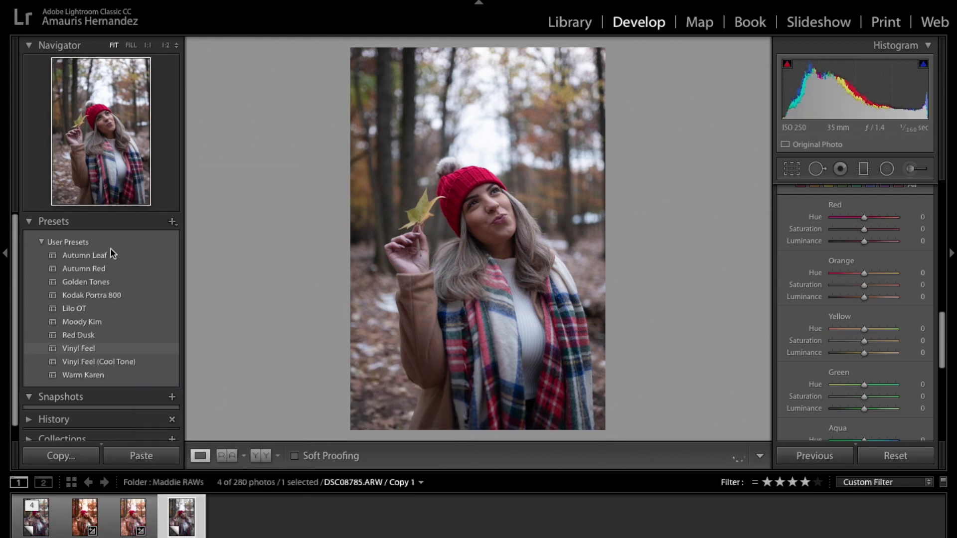
Apply the Autumn Red preset to the new virtual copy and set its Red hue to +3
left_click(80, 268)
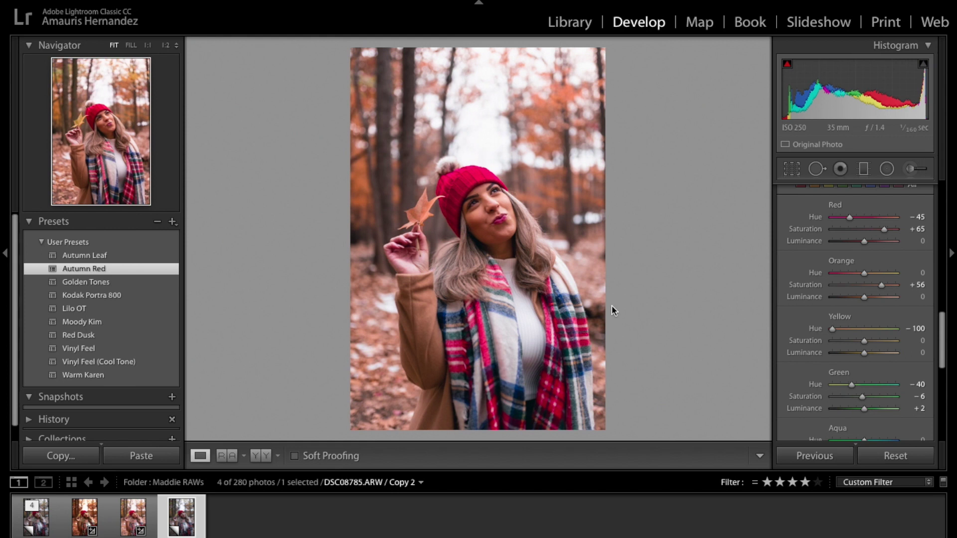
left_click_drag(883, 230, 864, 232)
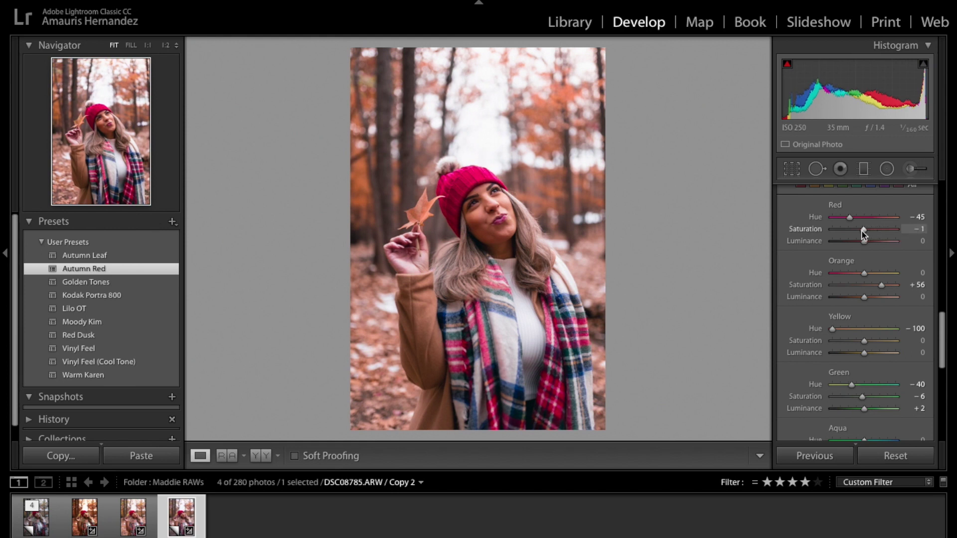
left_click_drag(864, 235, 879, 229)
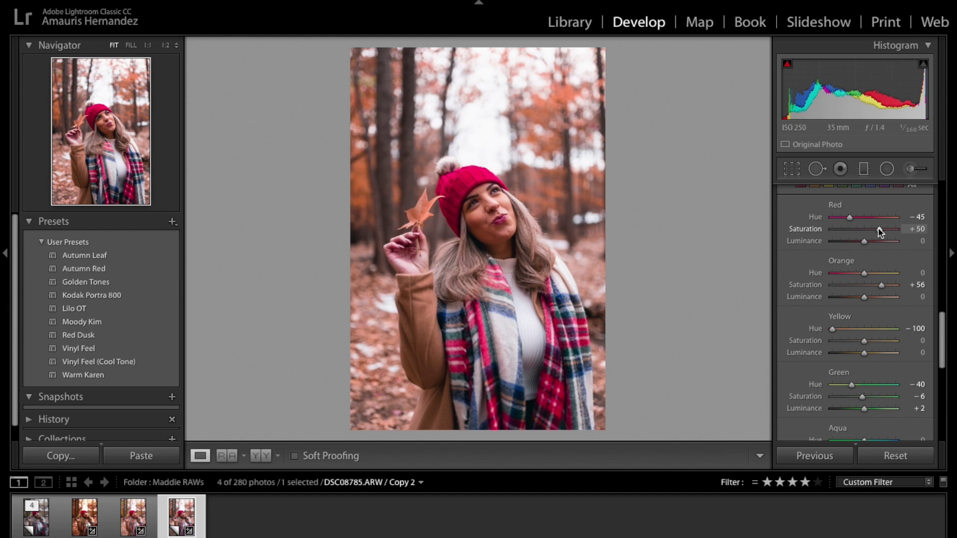
key("ctrl+z")
left_click_drag(850, 220, 866, 221)
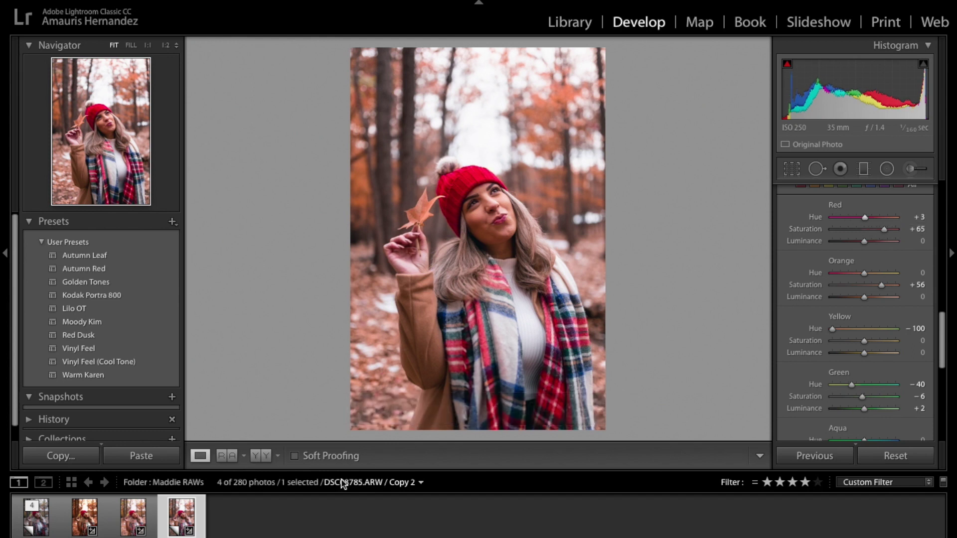
Compare the Autumn Leaf, Autumn Red, retouched TIFF and unedited versions of the portrait one after another
key("Left")
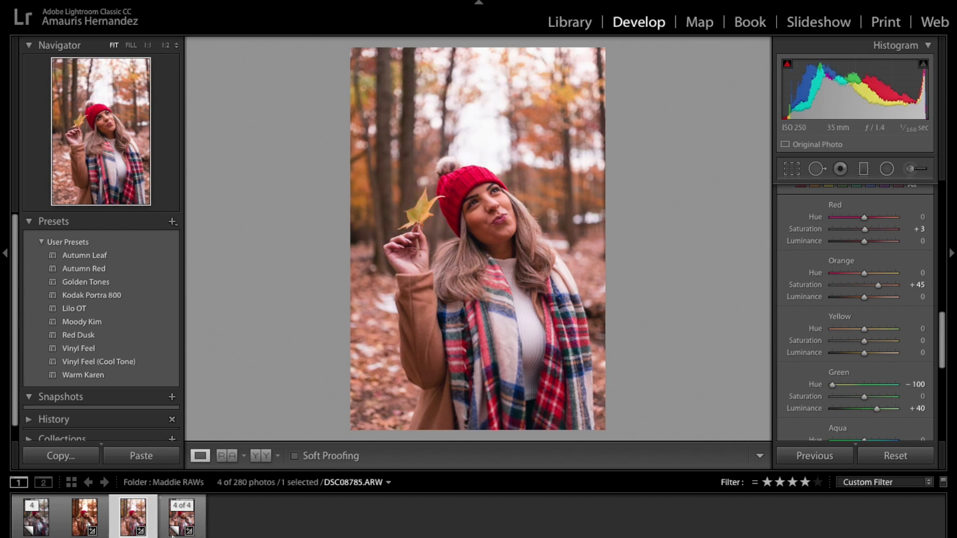
key("Right")
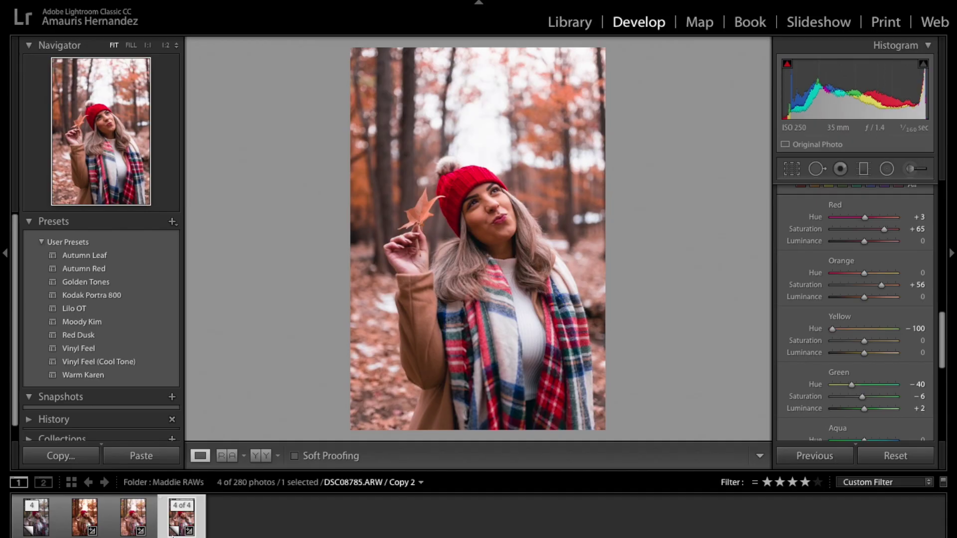
key("Left")
key("Left")
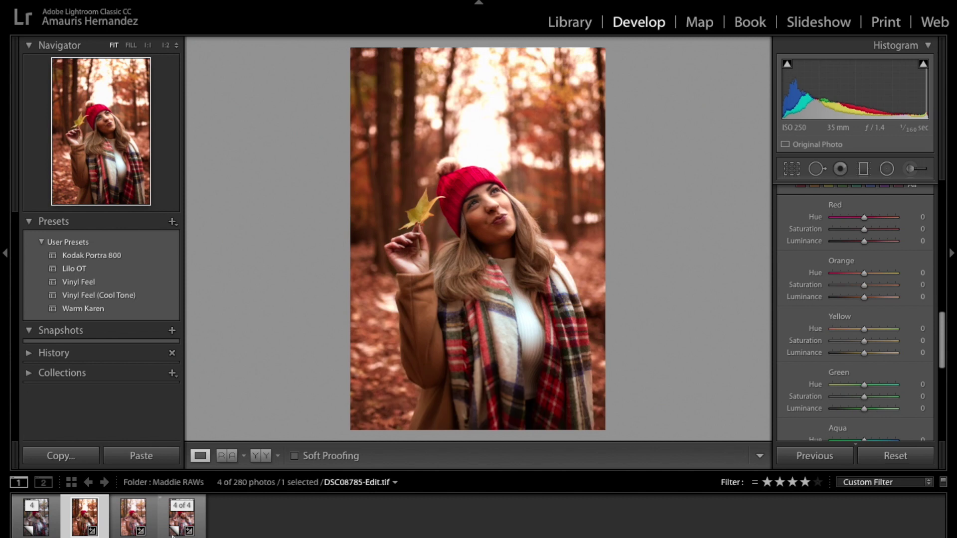
left_click(36, 521)
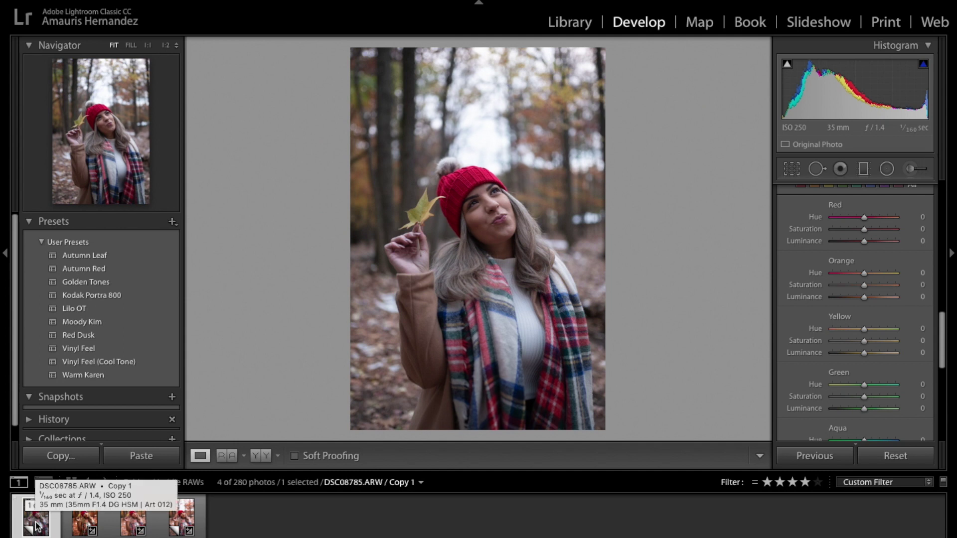
Switch to Photoshop and show the Autumn Vibes layer group in DSC08785-Edit.tif to view its color effect
key("ctrl+Up")
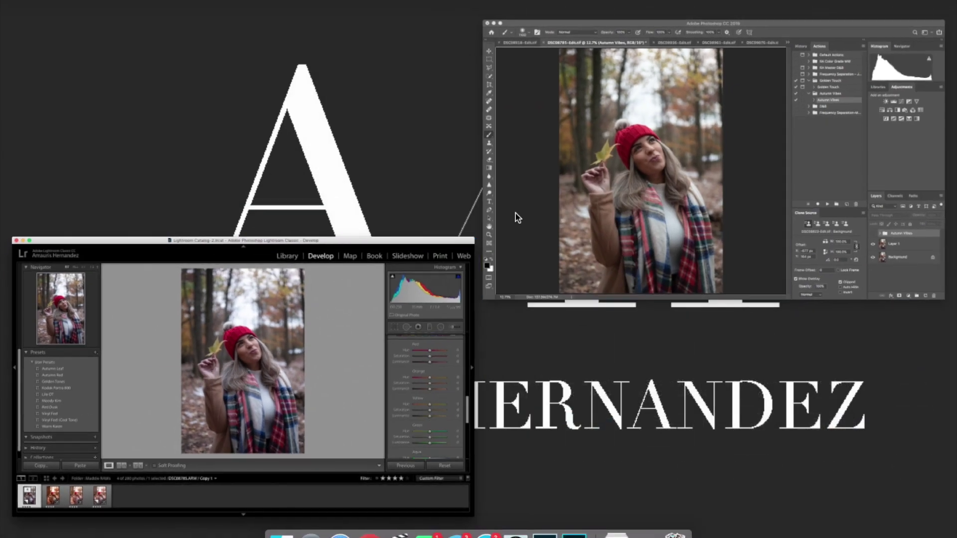
left_click(624, 216)
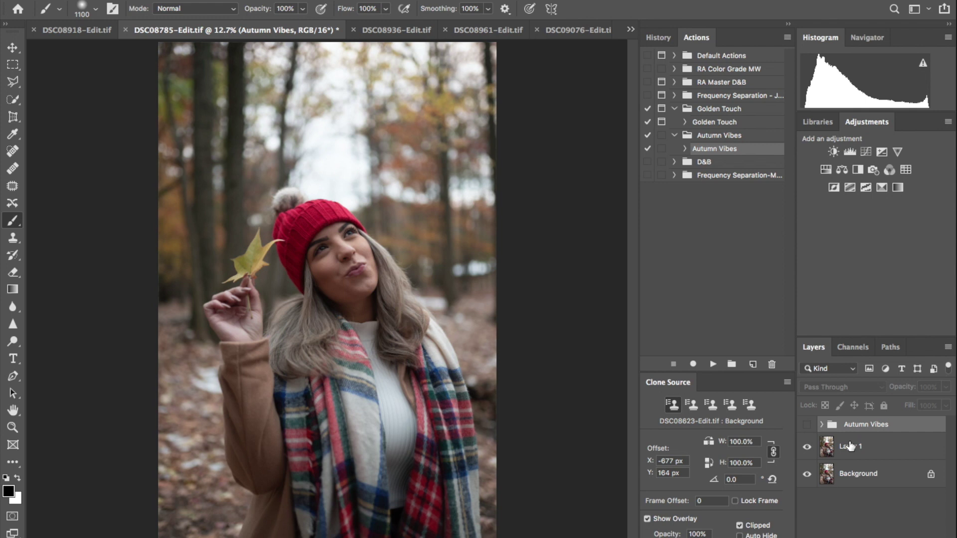
left_click(807, 425)
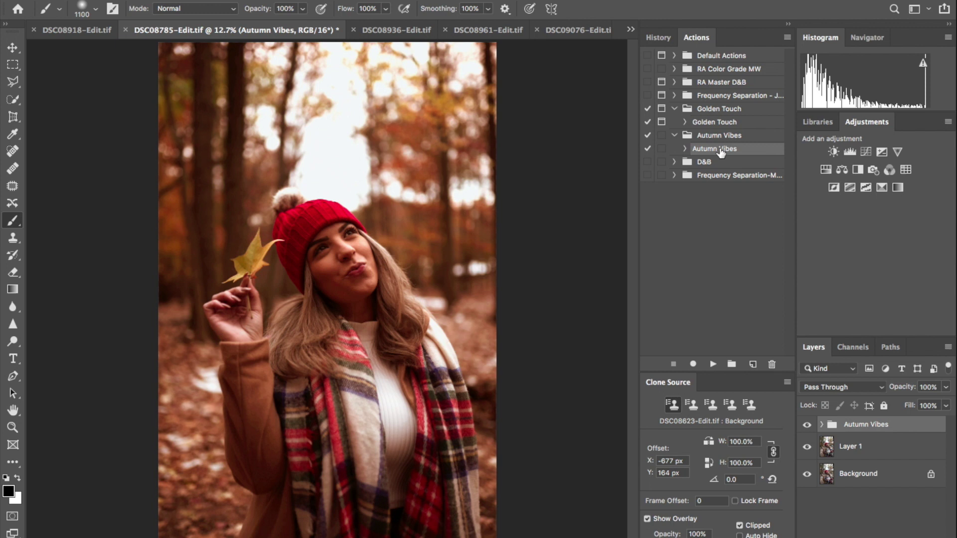
Switch back to Lightroom and view the finished DSC08785-Edit.tif
key("ctrl+Up")
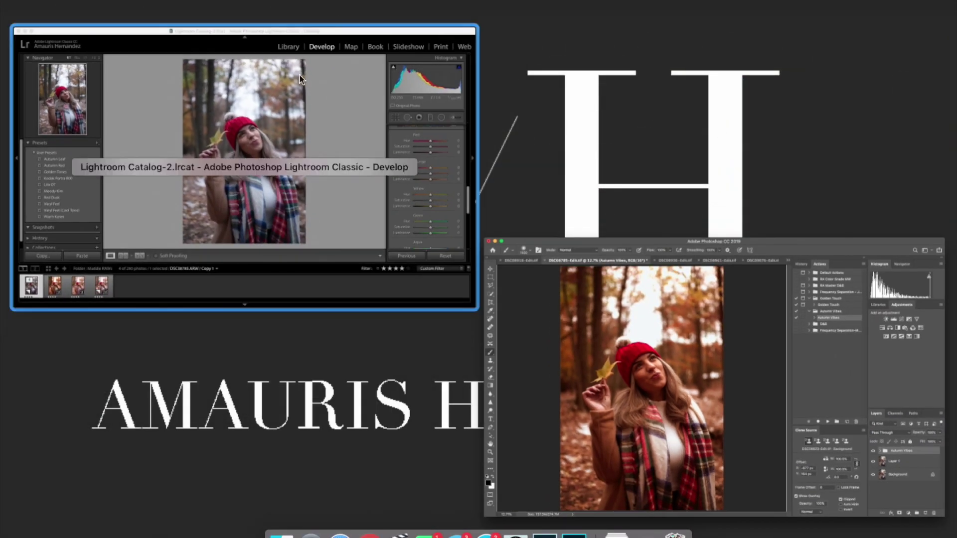
left_click(59, 292)
left_click(86, 508)
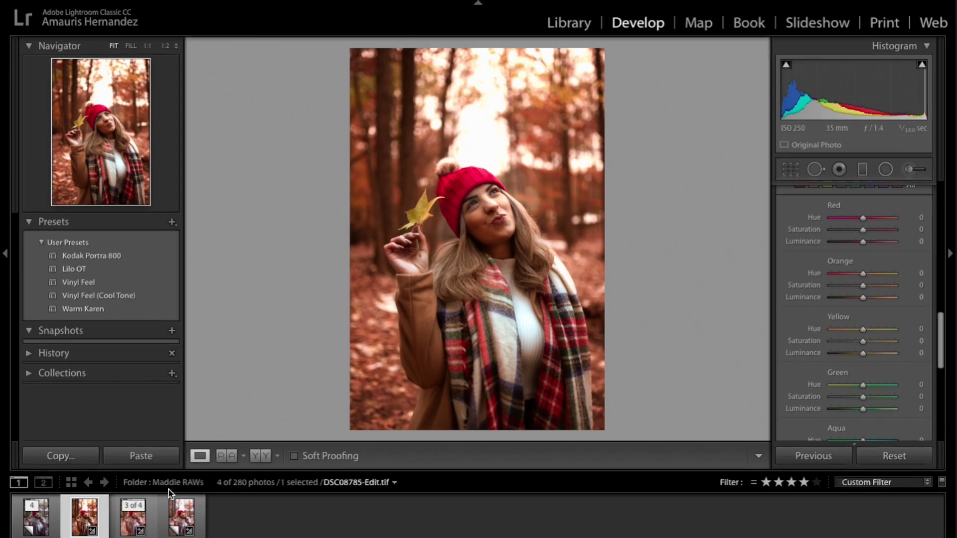
Return to Photoshop and delete the Autumn Vibes group and Layer 1, leaving only the Background layer
key("ctrl+Up")
left_click(591, 277)
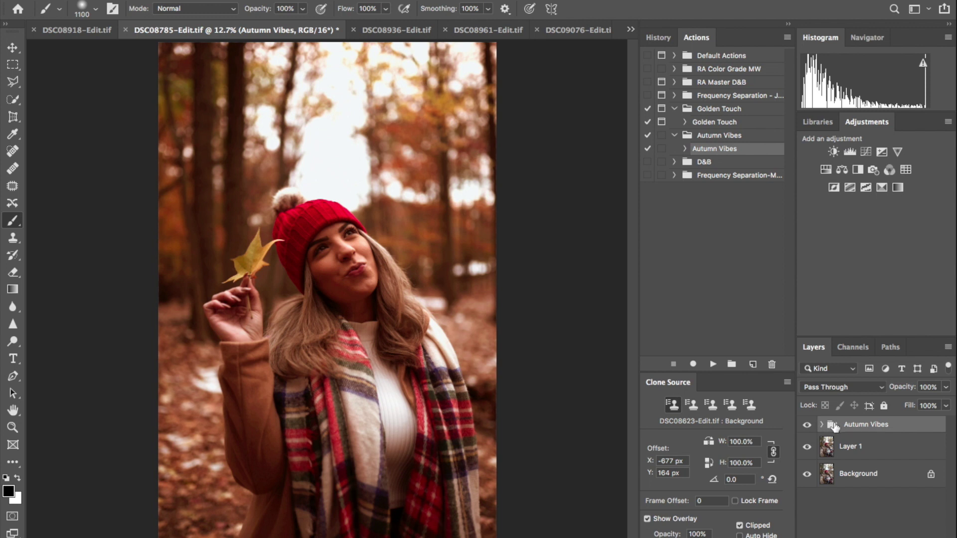
key("Delete")
key("Delete")
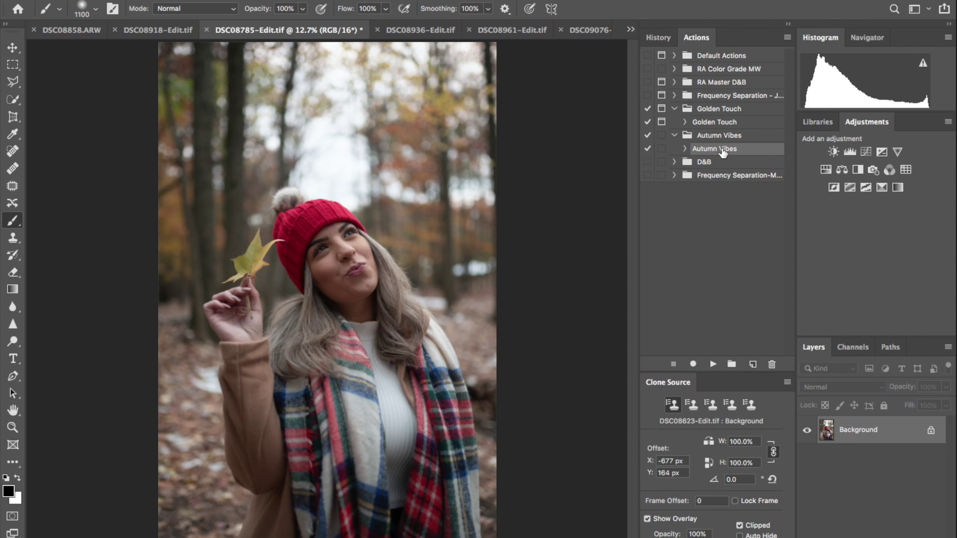
Look up the Load Actions command and examine the contents of the Autumn Vibes action set
left_click(787, 39)
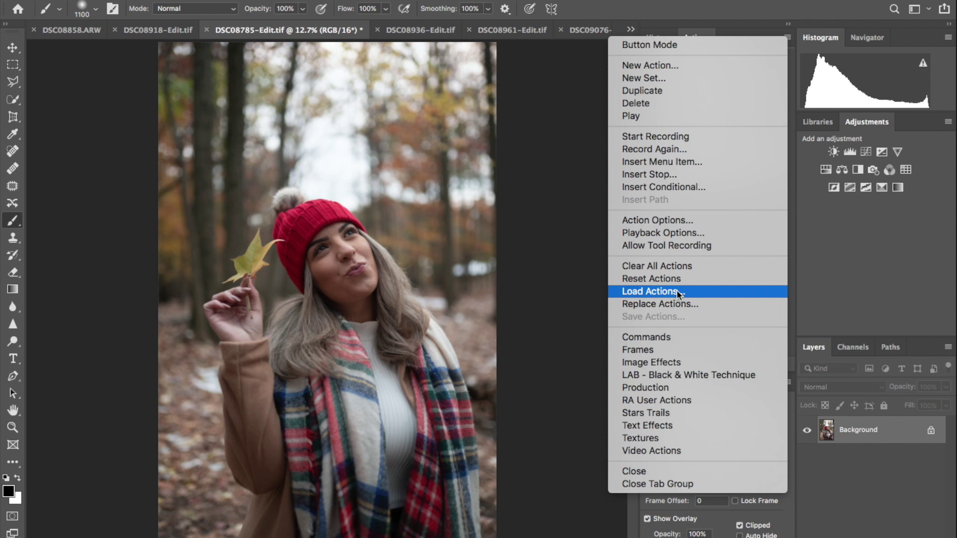
left_click(749, 6)
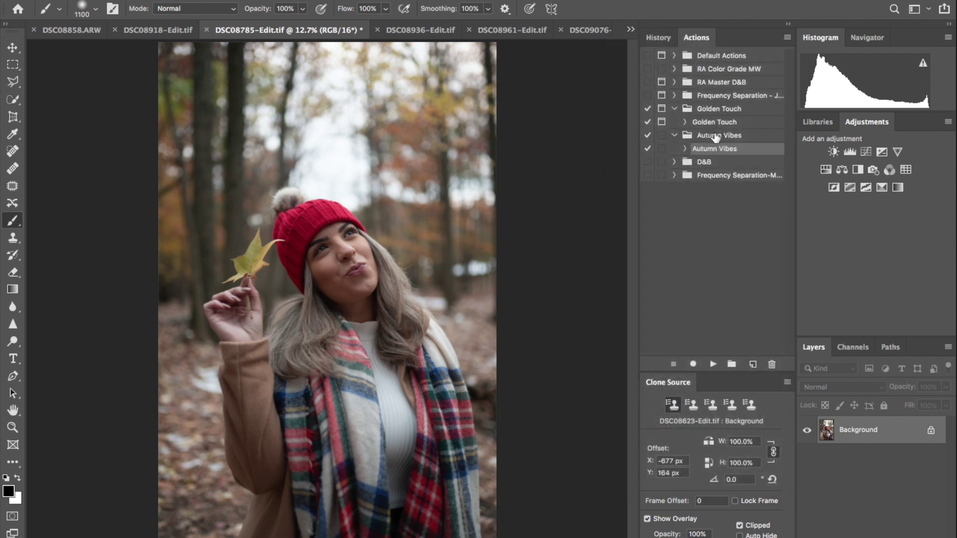
left_click(675, 136)
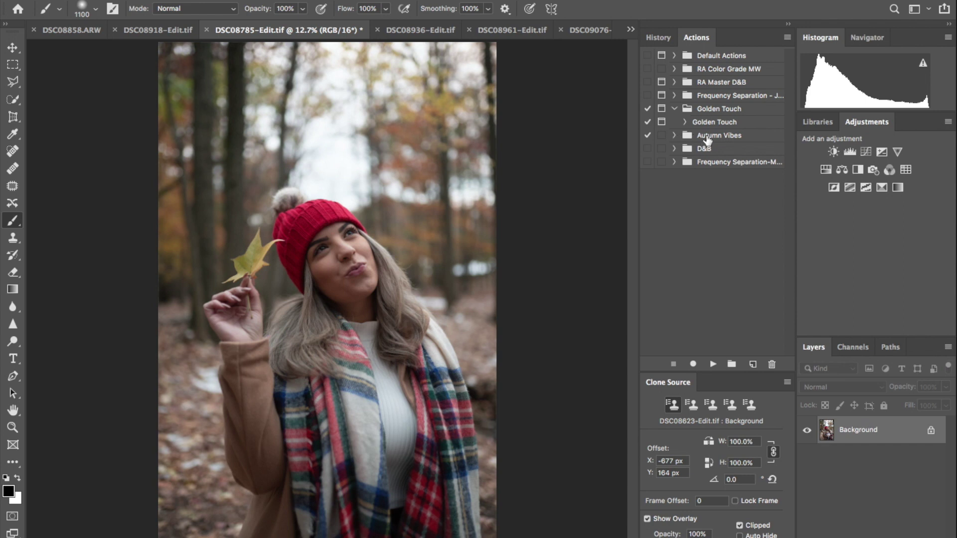
left_click(677, 139)
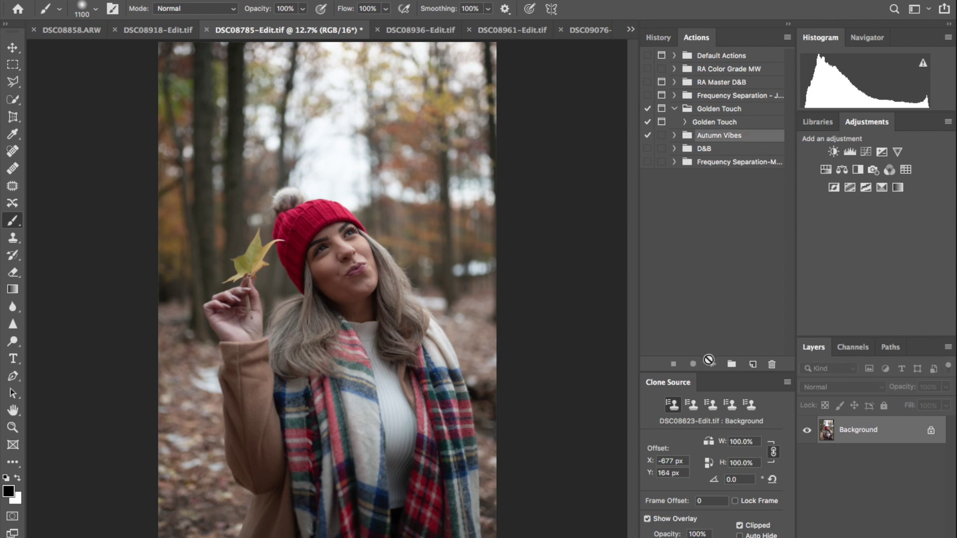
left_click(675, 137)
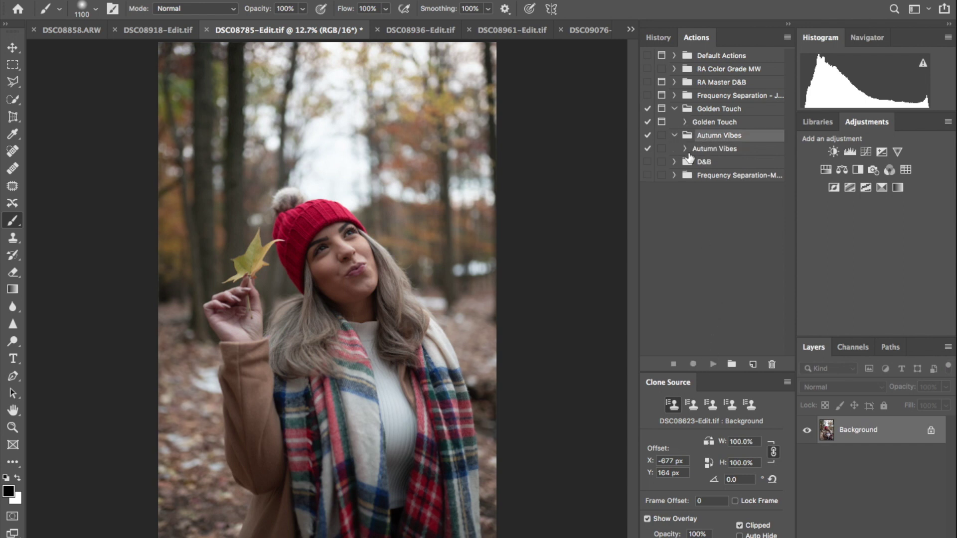
Play the Autumn Vibes action on the photo and toggle the action's dialog control
left_click(698, 151)
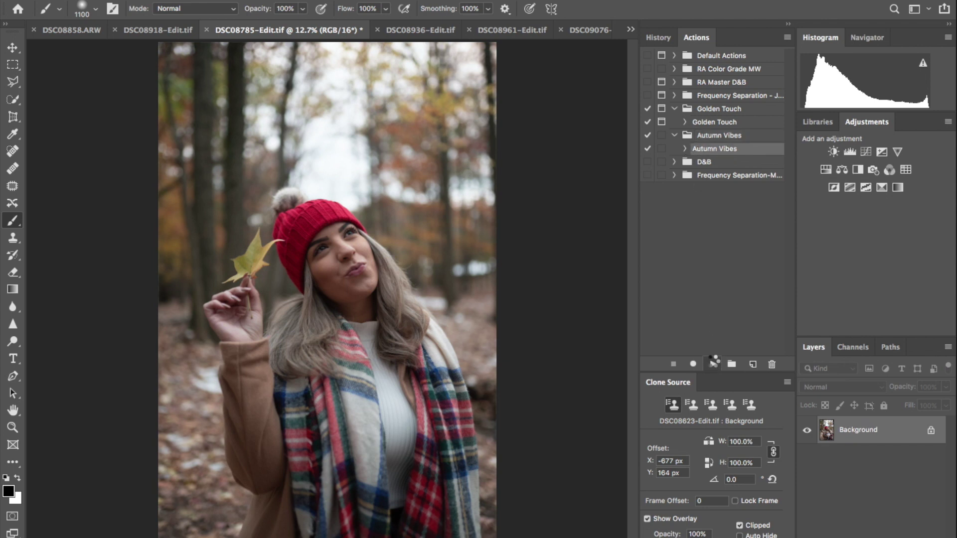
left_click(712, 365)
left_click(661, 149)
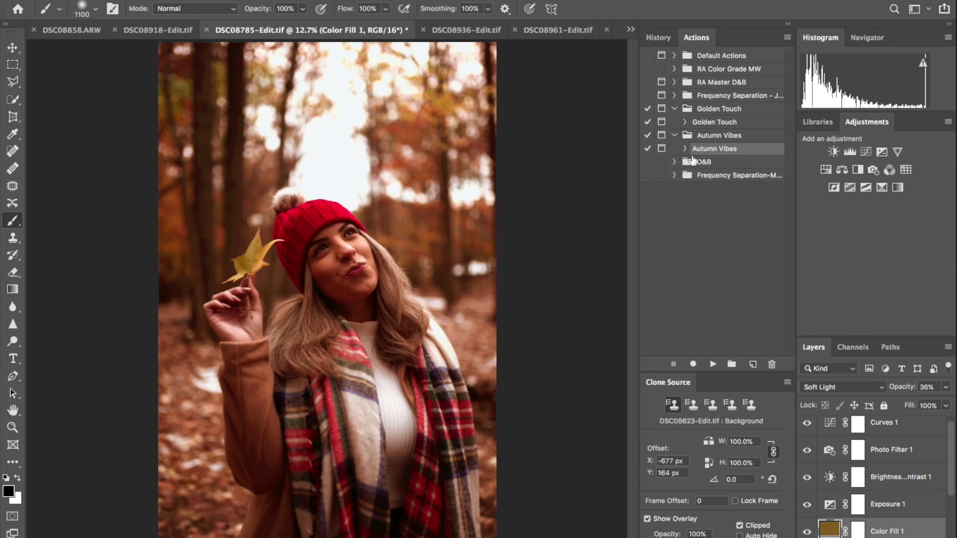
left_click(663, 149)
Select the Photo Filter 1 layer mask and paint black over the woman's face with the 1100 px brush and the mask overlay displayed
scroll(878, 517, "down", 3)
scroll(878, 516, "up", 2)
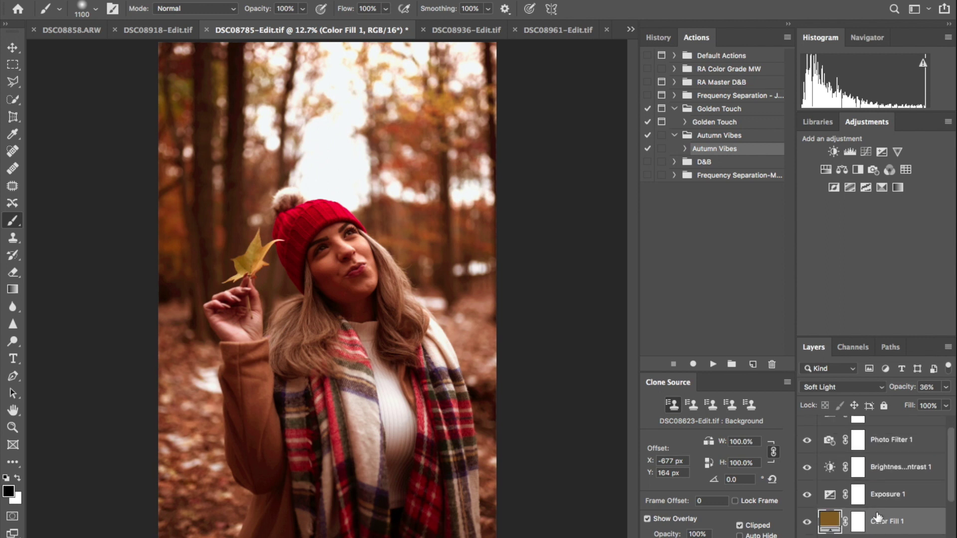
scroll(878, 517, "up", 1)
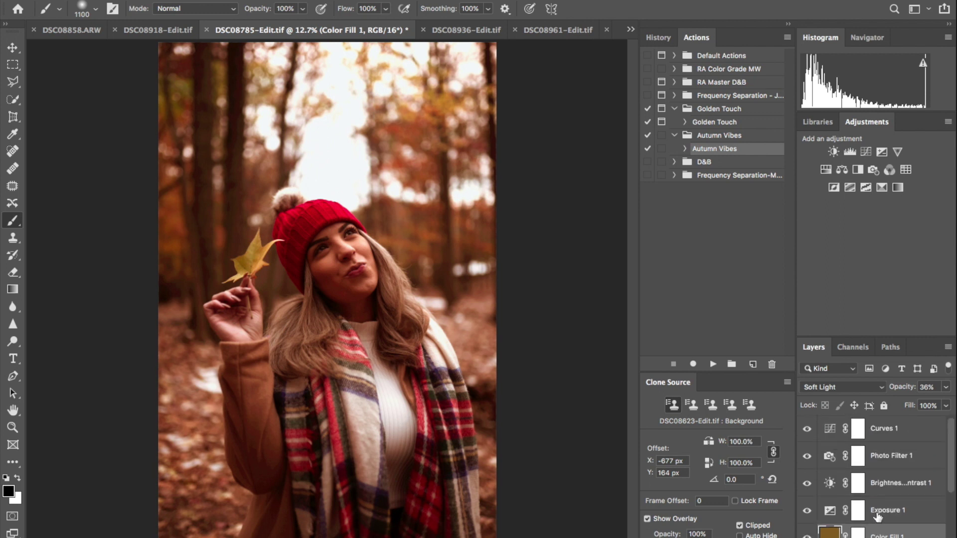
left_click(858, 459)
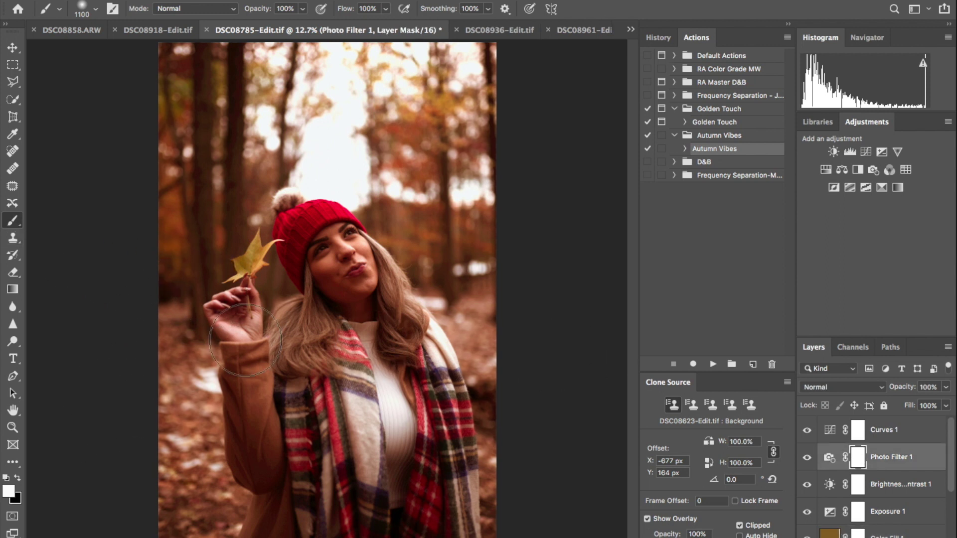
key("x")
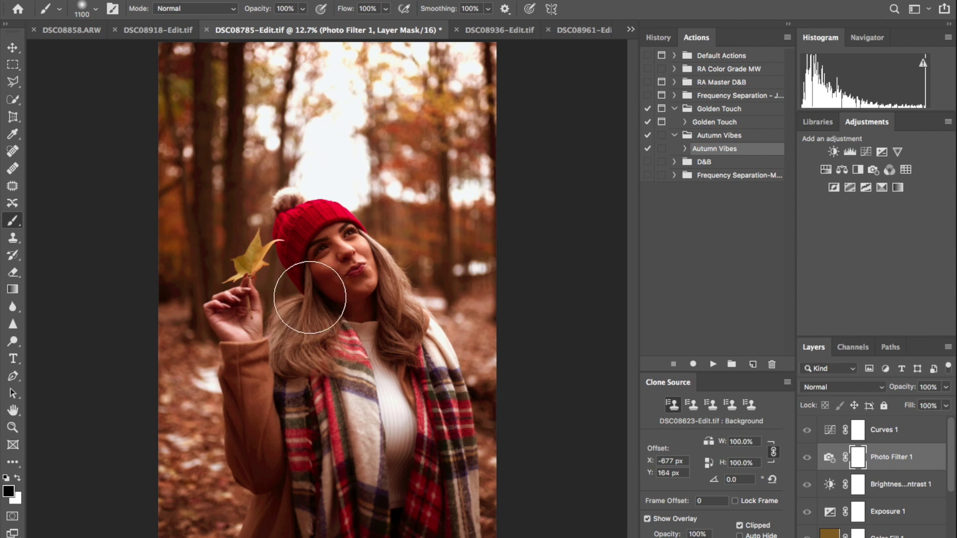
left_click_drag(331, 260, 350, 291)
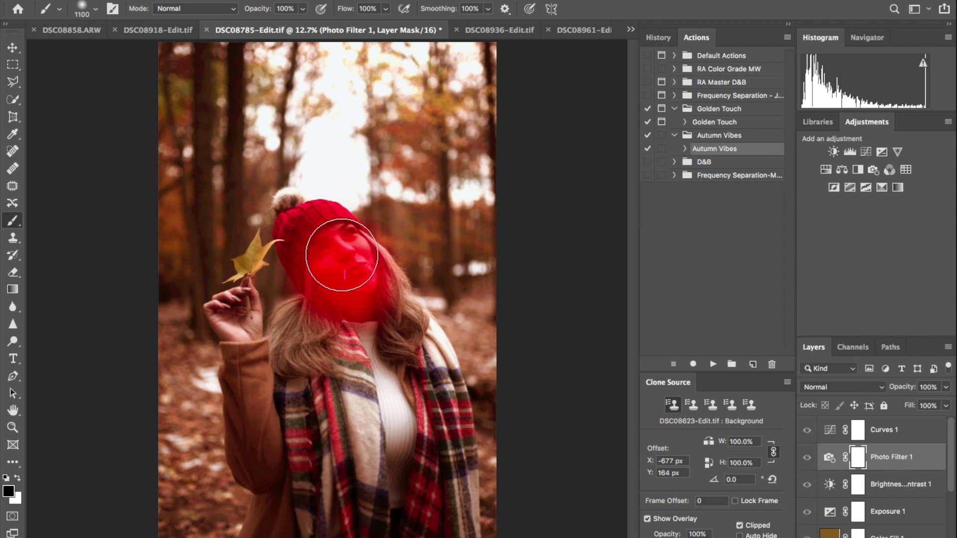
Reduce the brush size to 500 and paint the Photo Filter 1 mask black over the hair and raised hand, then hide the mask overlay
key("bracketleft")
key("bracketleft")
key("bracketleft")
key("bracketleft")
key("bracketleft")
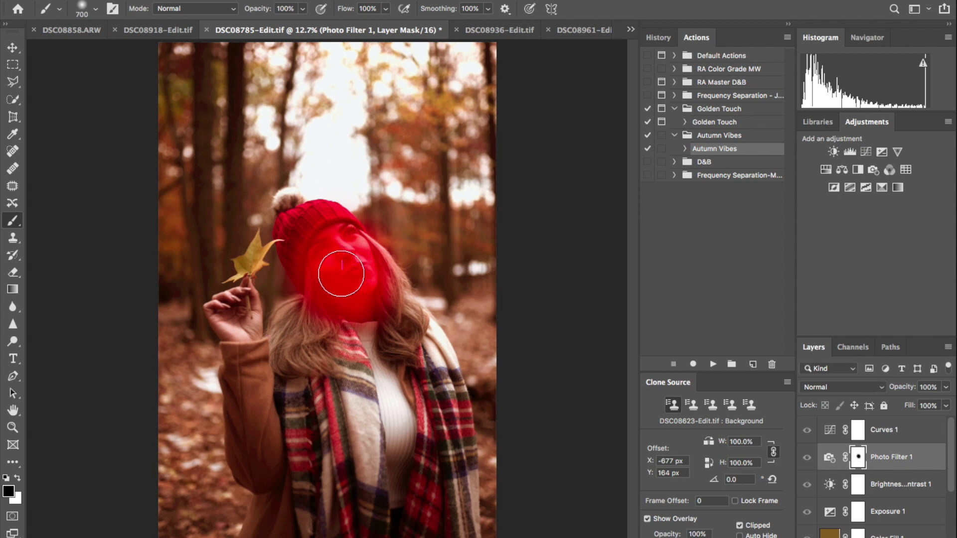
mouse_move(305, 311)
left_mouse_down()
mouse_move(282, 350)
mouse_move(287, 312)
mouse_move(285, 360)
mouse_move(317, 340)
mouse_move(318, 366)
mouse_move(300, 363)
mouse_move(312, 320)
left_mouse_up()
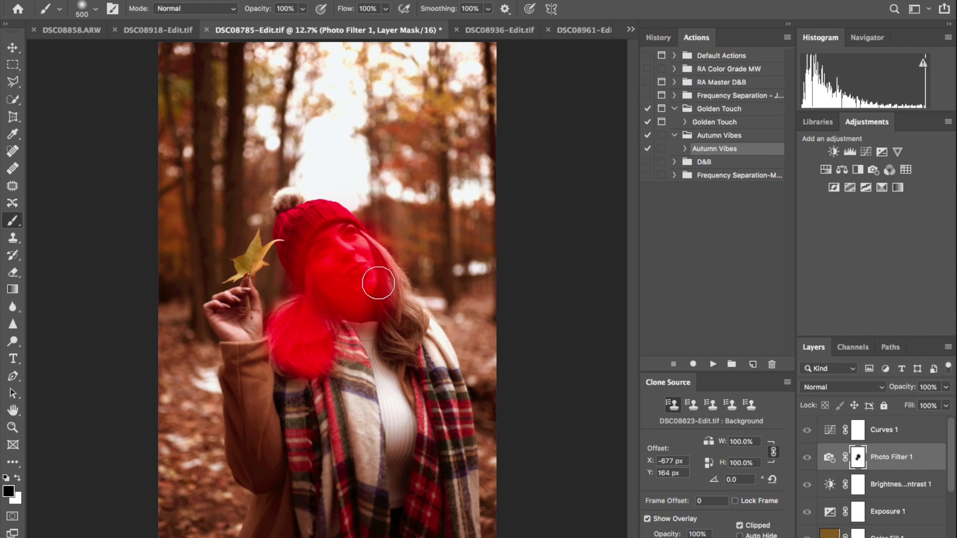
mouse_move(378, 258)
left_mouse_down()
mouse_move(396, 341)
mouse_move(405, 313)
mouse_move(408, 329)
mouse_move(398, 296)
mouse_move(410, 324)
mouse_move(394, 345)
mouse_move(405, 350)
mouse_move(415, 319)
mouse_move(378, 266)
left_mouse_up()
mouse_move(249, 321)
left_mouse_down()
mouse_move(240, 304)
mouse_move(221, 310)
mouse_move(238, 312)
mouse_move(238, 337)
mouse_move(246, 291)
mouse_move(247, 314)
left_mouse_up()
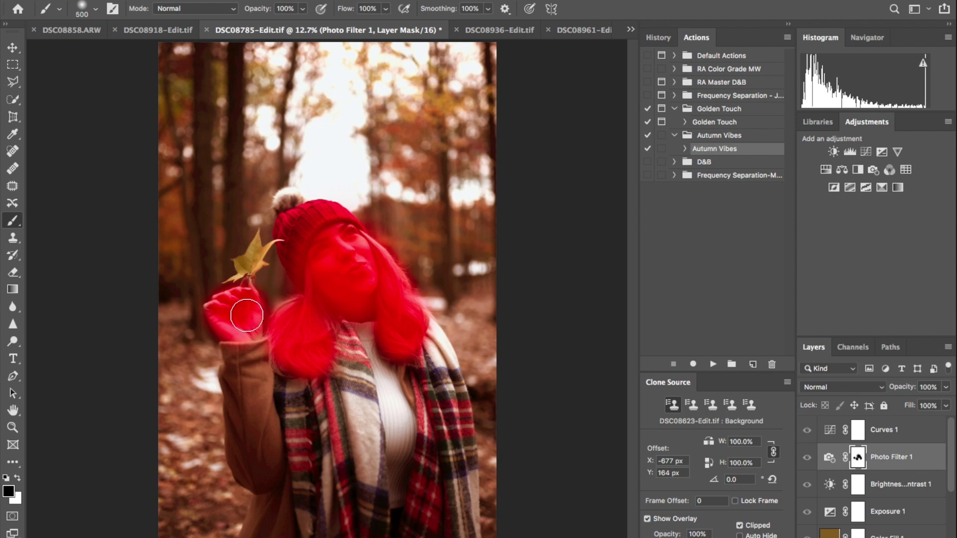
key("backslash")
key("x")
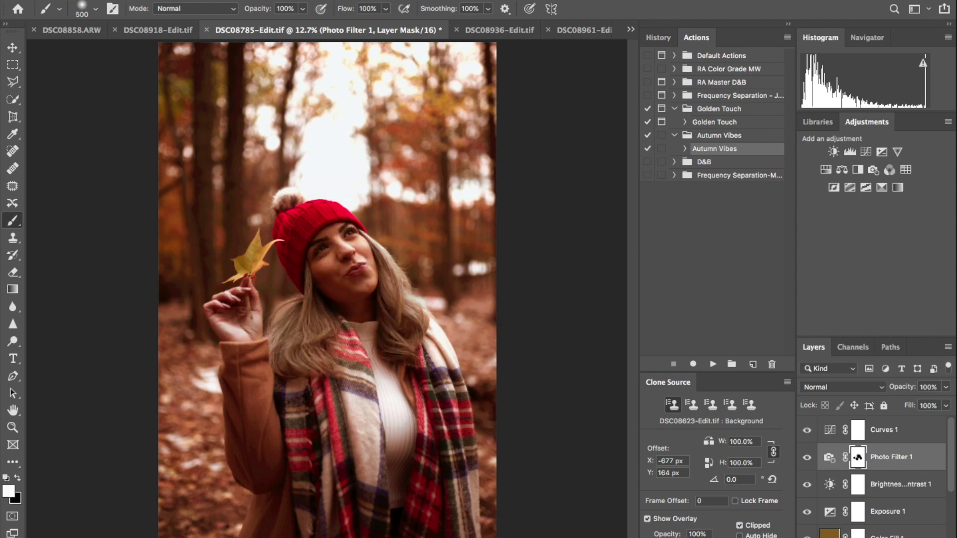
Select the Color Fill 1 layer mask and paint black over the woman's face, hair and raised hand, then hide the mask overlay
left_click(887, 535)
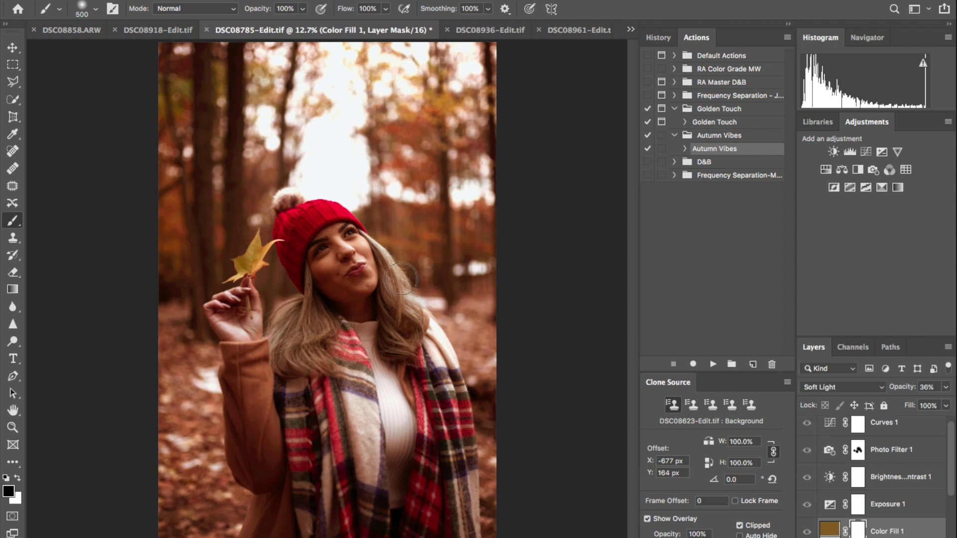
key("x")
left_click(334, 249)
mouse_move(334, 249)
left_mouse_down()
mouse_move(338, 291)
mouse_move(349, 280)
mouse_move(351, 291)
mouse_move(363, 262)
mouse_move(349, 301)
mouse_move(371, 262)
mouse_move(408, 338)
mouse_move(399, 345)
mouse_move(408, 326)
mouse_move(389, 273)
mouse_move(406, 330)
mouse_move(311, 295)
mouse_move(291, 347)
mouse_move(286, 329)
mouse_move(288, 316)
mouse_move(309, 367)
mouse_move(314, 347)
mouse_move(317, 358)
mouse_move(286, 358)
mouse_move(311, 353)
mouse_move(323, 319)
mouse_move(317, 358)
left_mouse_up()
mouse_move(273, 331)
left_mouse_down()
mouse_move(237, 316)
mouse_move(230, 326)
mouse_move(222, 314)
mouse_move(221, 328)
mouse_move(244, 292)
mouse_move(250, 306)
mouse_move(248, 285)
mouse_move(242, 337)
mouse_move(242, 305)
mouse_move(235, 325)
left_mouse_up()
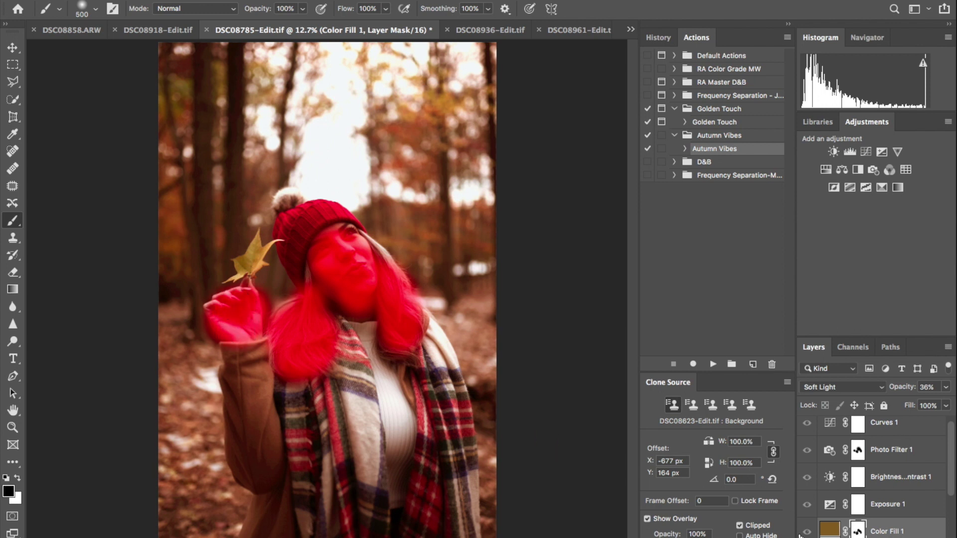
key("backslash")
key("x")
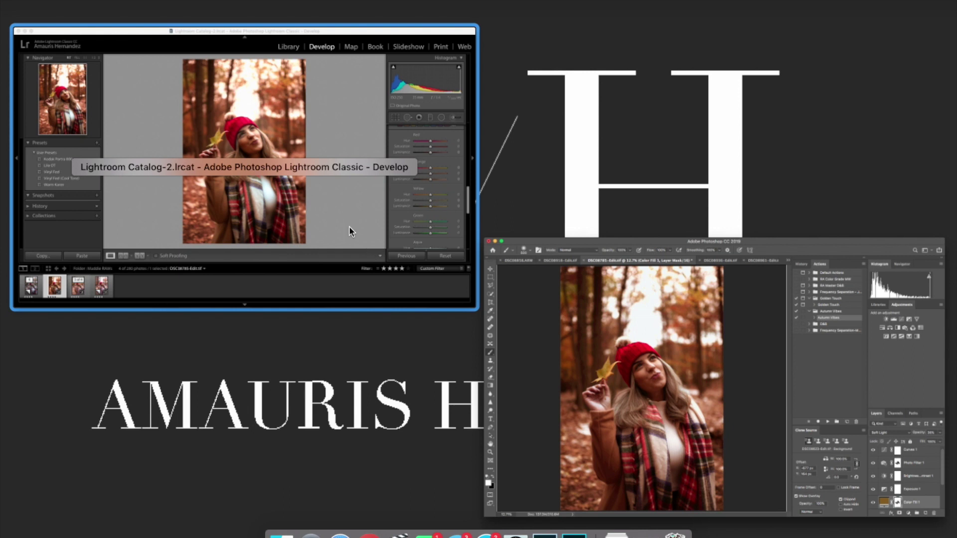
Return to the Photoshop portrait, examine its lower layers and the skin tones up close, and bring up and cancel Save As
left_click(700, 479)
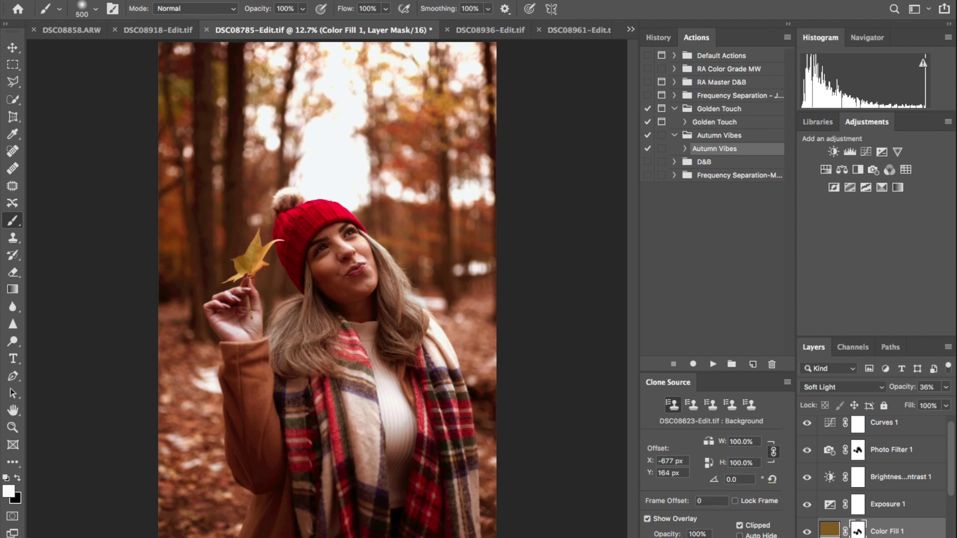
scroll(917, 509, "down", 3)
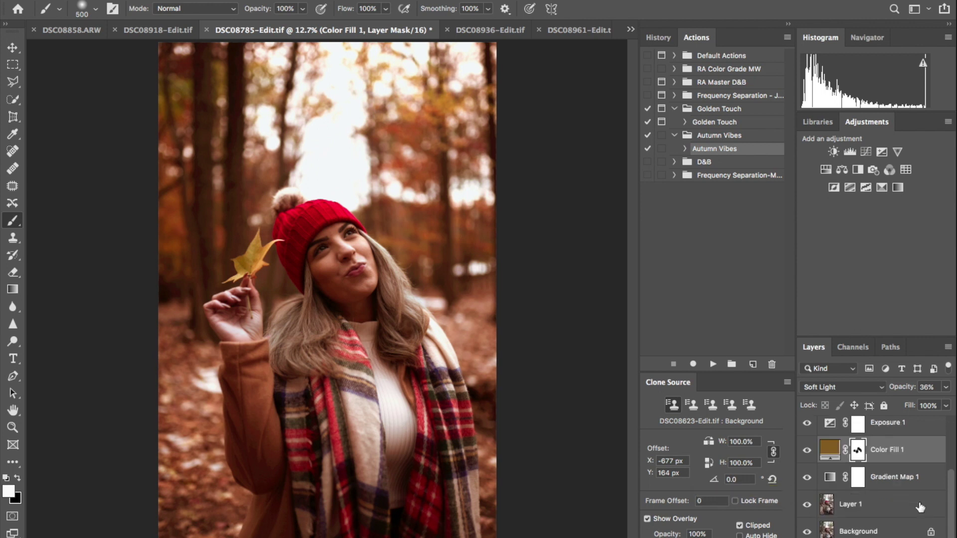
scroll(331, 256, "up", 5)
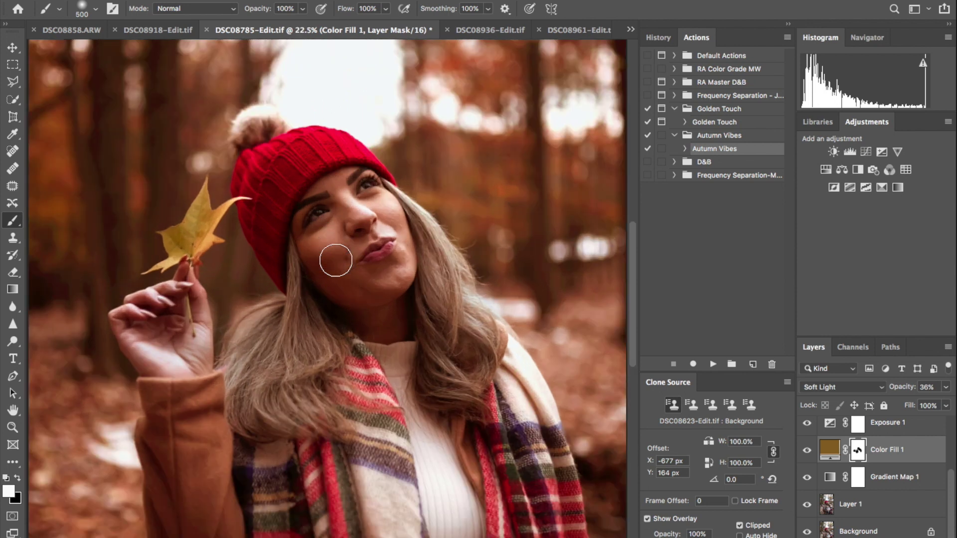
scroll(336, 260, "up", 1)
scroll(336, 261, "up", 4)
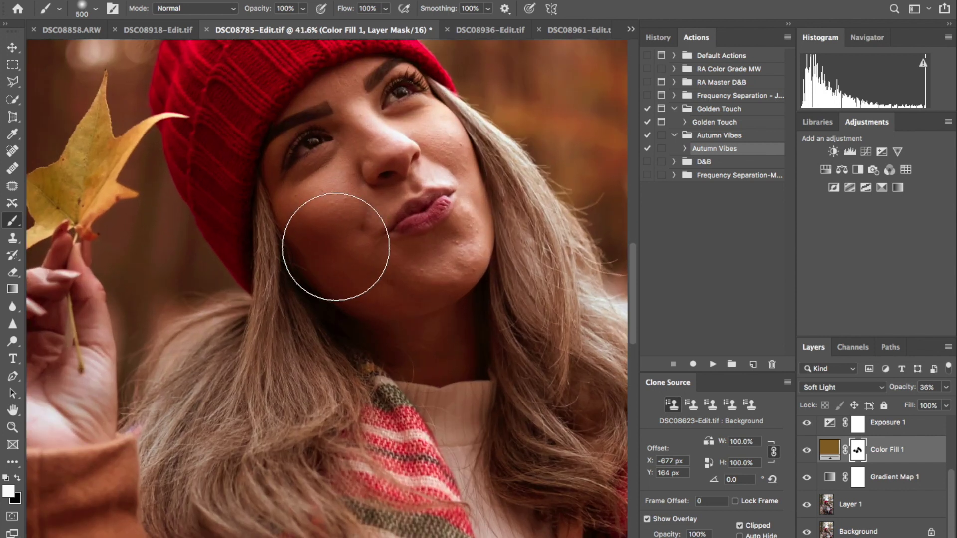
scroll(336, 246, "up", 1)
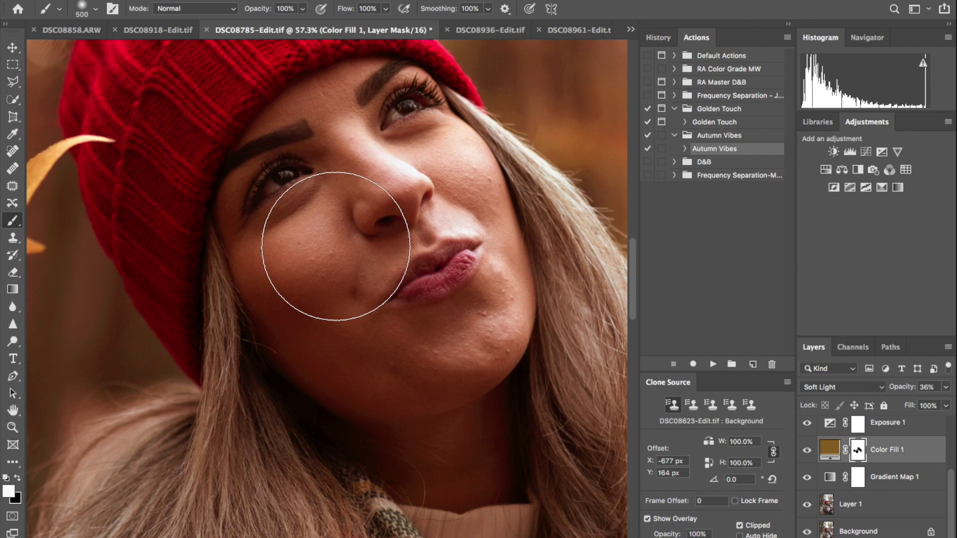
scroll(335, 247, "down", 3)
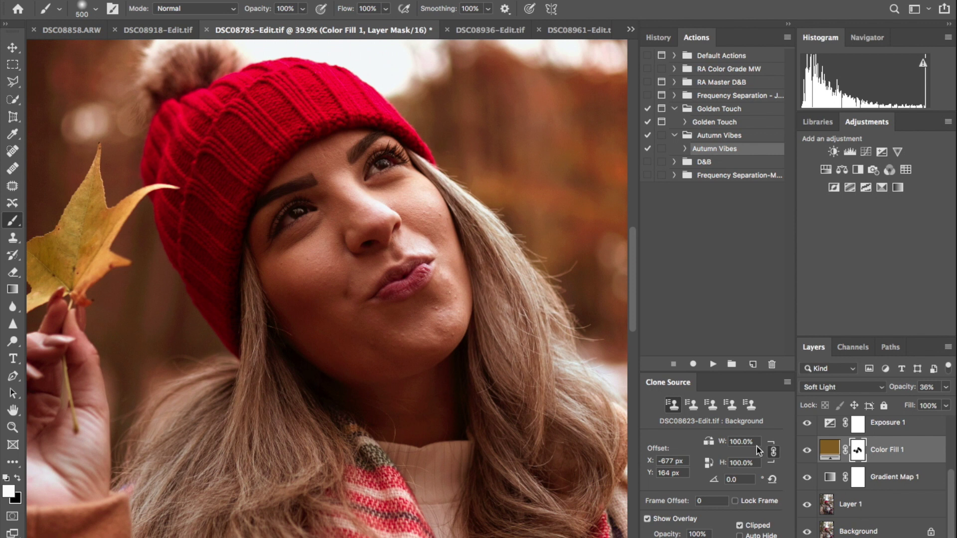
scroll(475, 319, "down", 5)
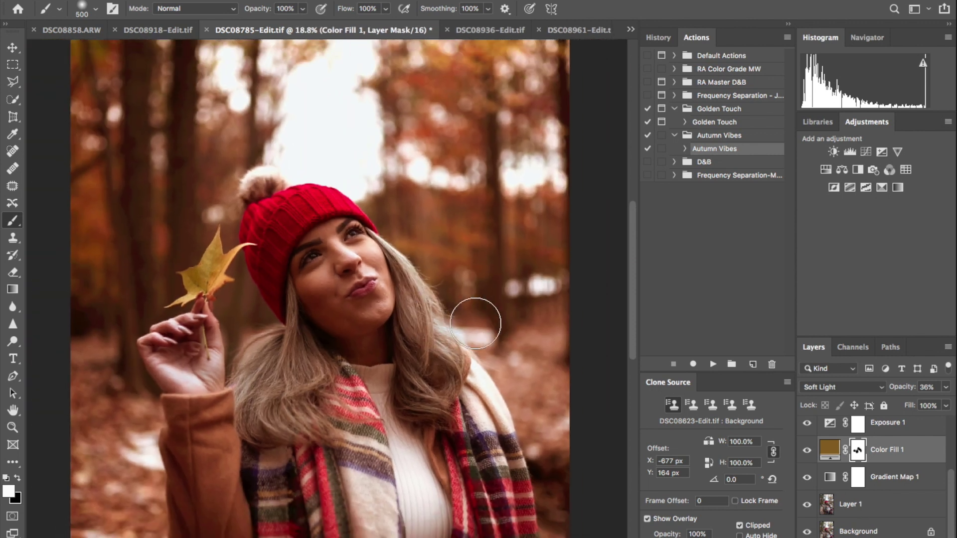
key("super+shift+s")
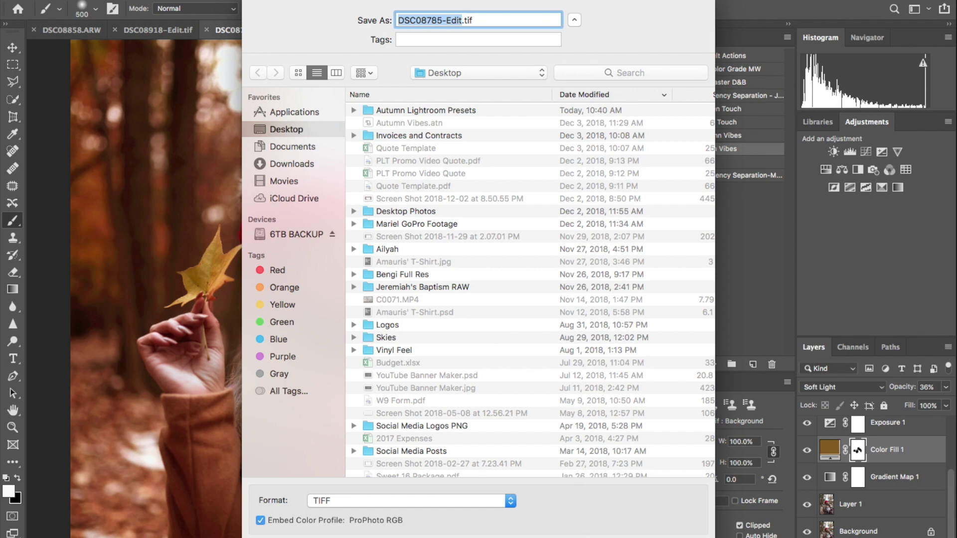
key("Escape")
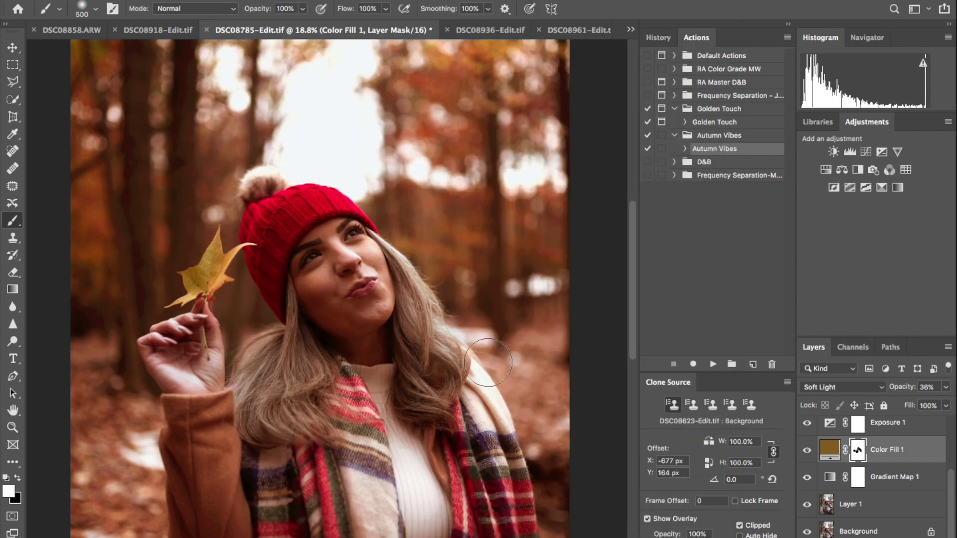
Switch to Lightroom and examine the face in DSC08785-Edit.tif at 1:1, then at wider magnifications, for comparison
key("ctrl+Up")
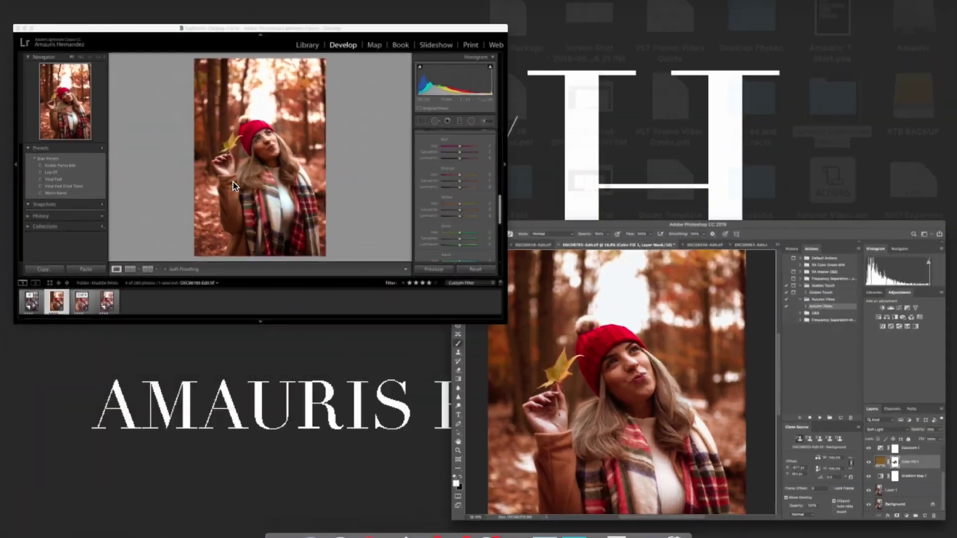
left_click(235, 186)
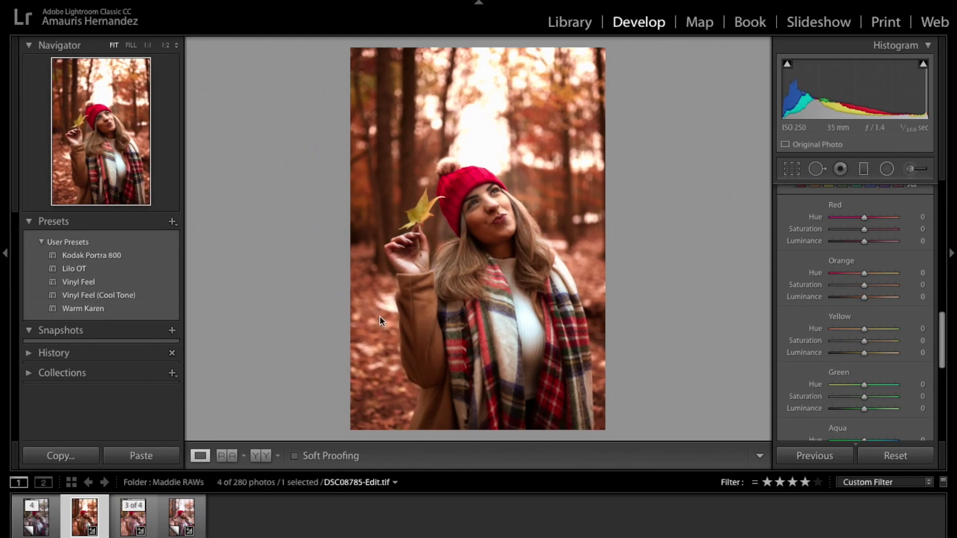
left_click(494, 213)
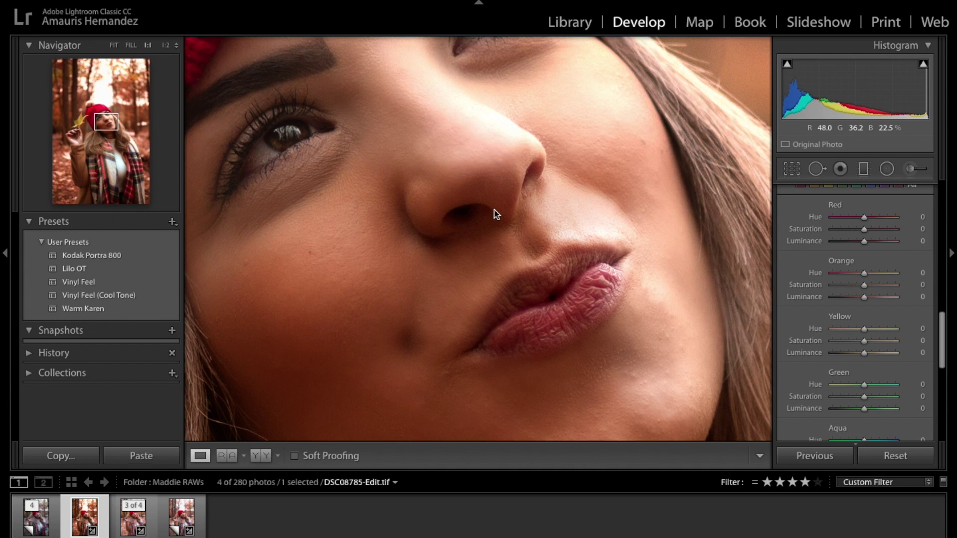
key("ctrl+minus")
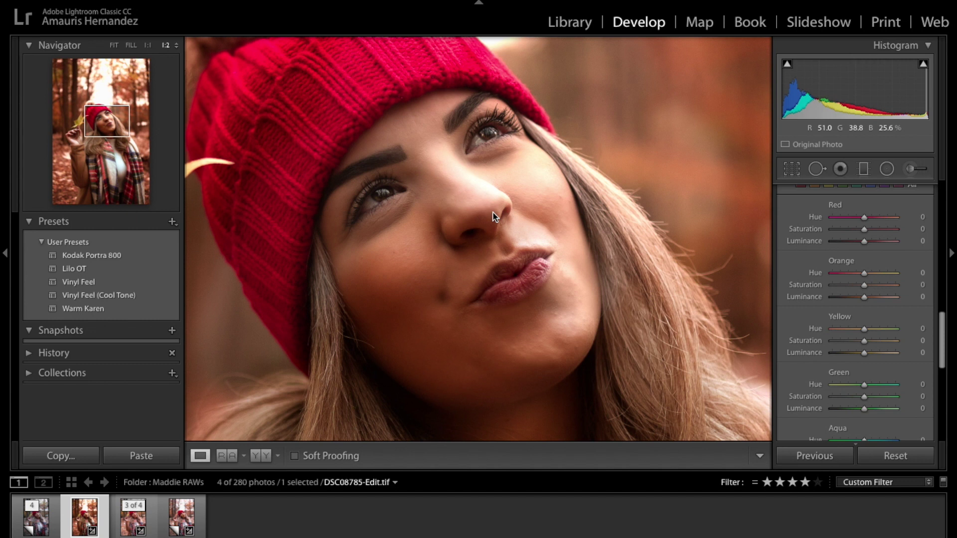
key("ctrl+minus")
key("ctrl+minus")
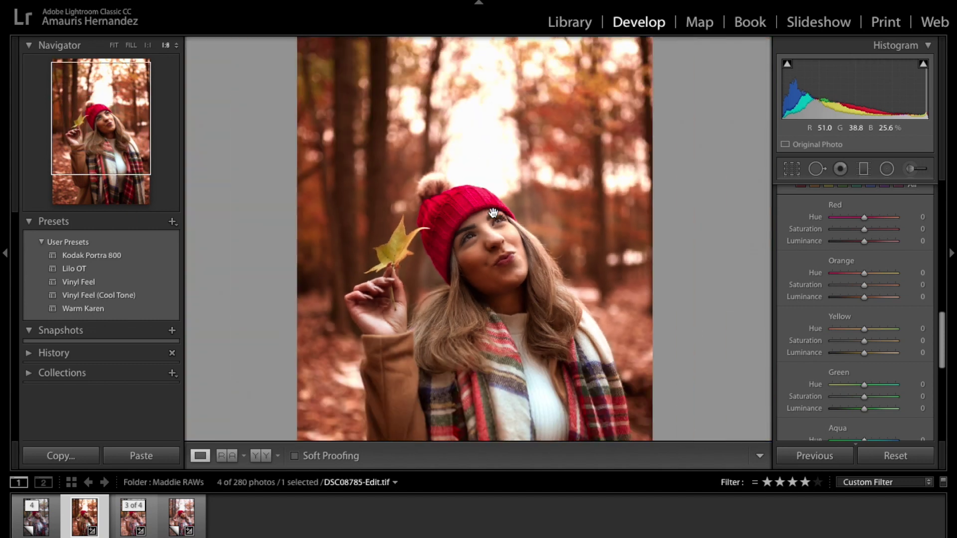